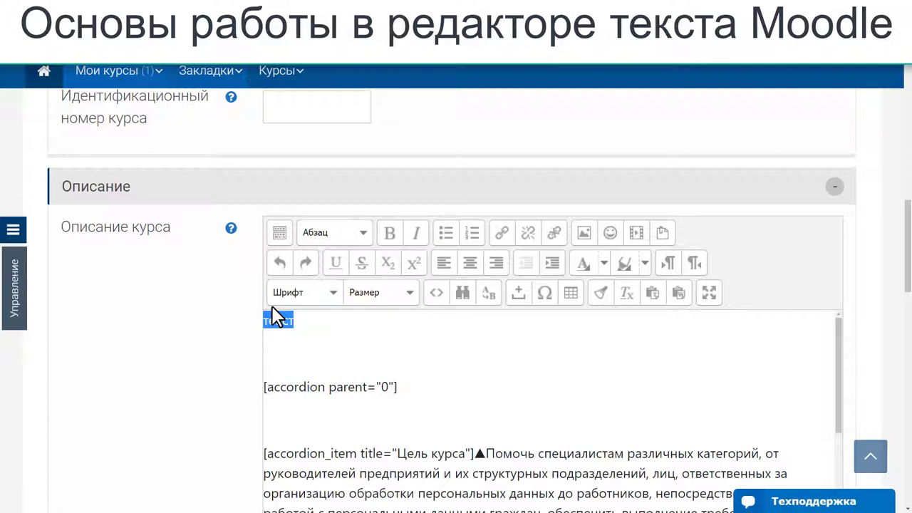
- Select the word "текст" in the course description and look at the text colour and background colour palettes
{"action": "left_click", "coordinate": [306, 321]}
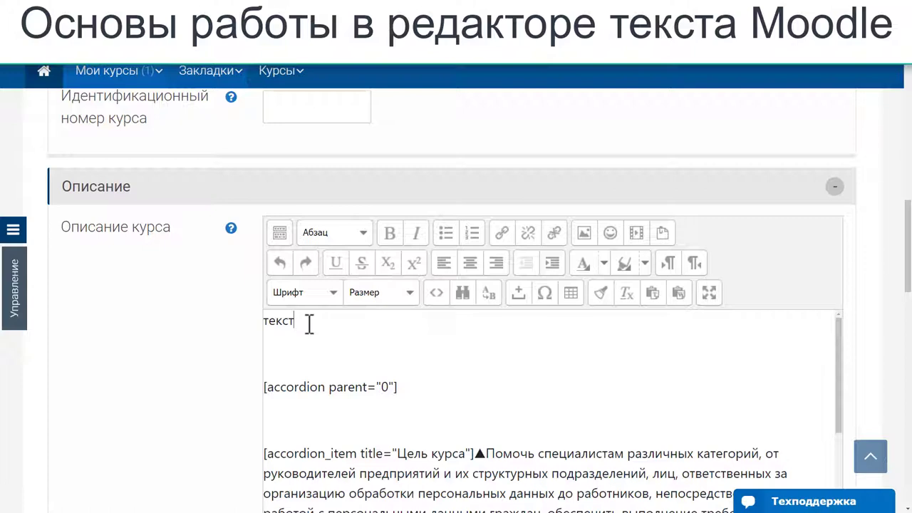
{"action": "left_click_drag", "start_coordinate": [309, 323], "coordinate": [265, 324]}
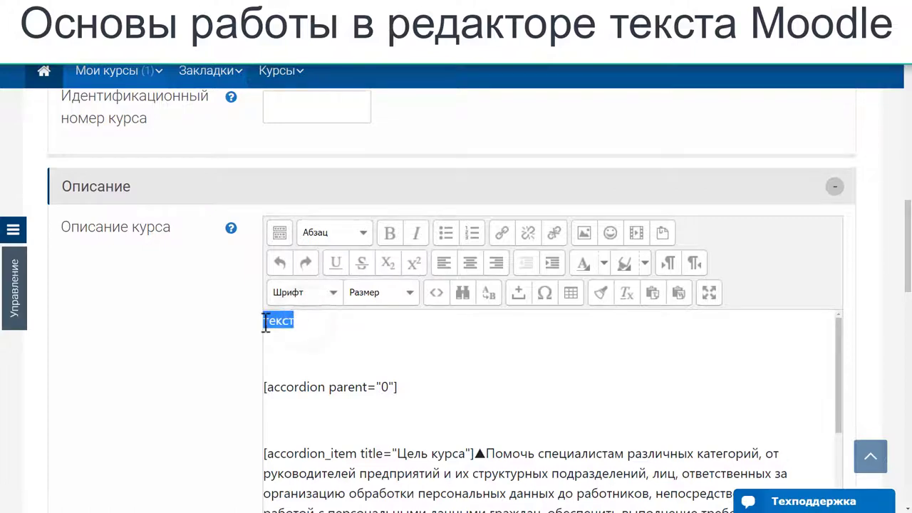
{"action": "left_click", "coordinate": [603, 264]}
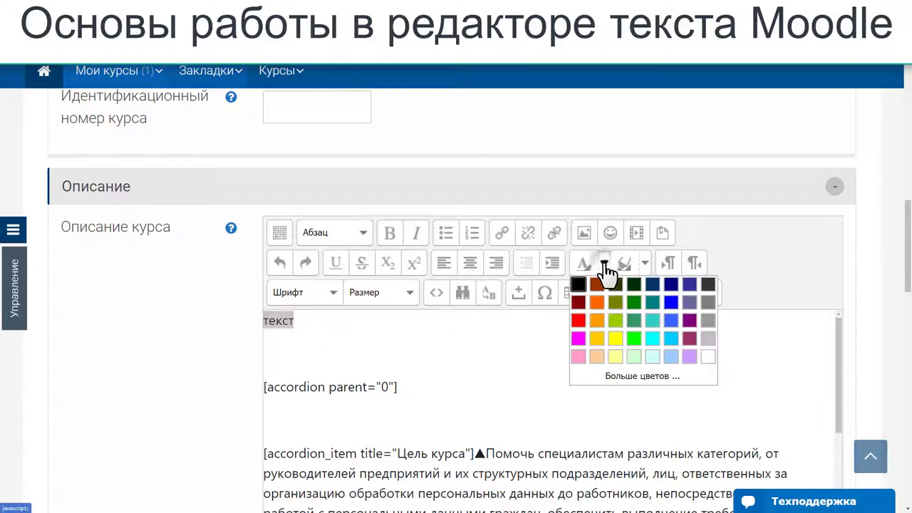
{"action": "left_click", "coordinate": [604, 266]}
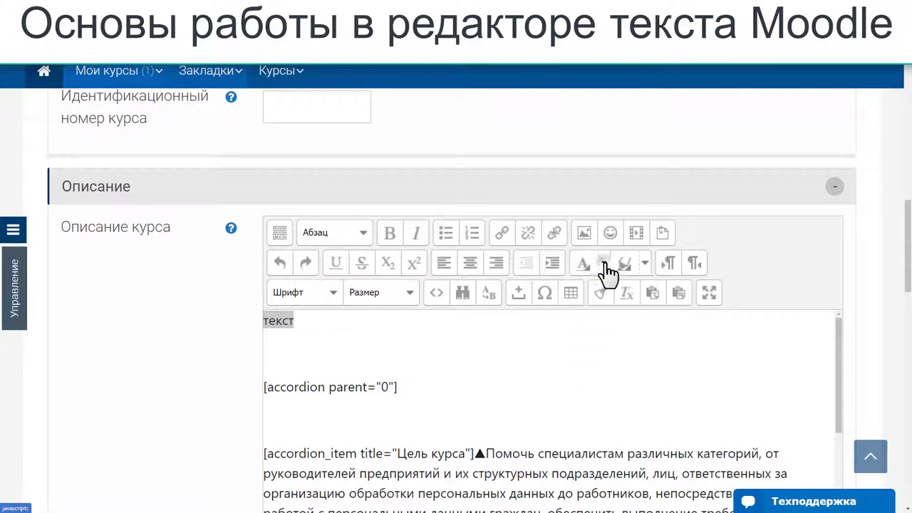
{"action": "left_click", "coordinate": [644, 265]}
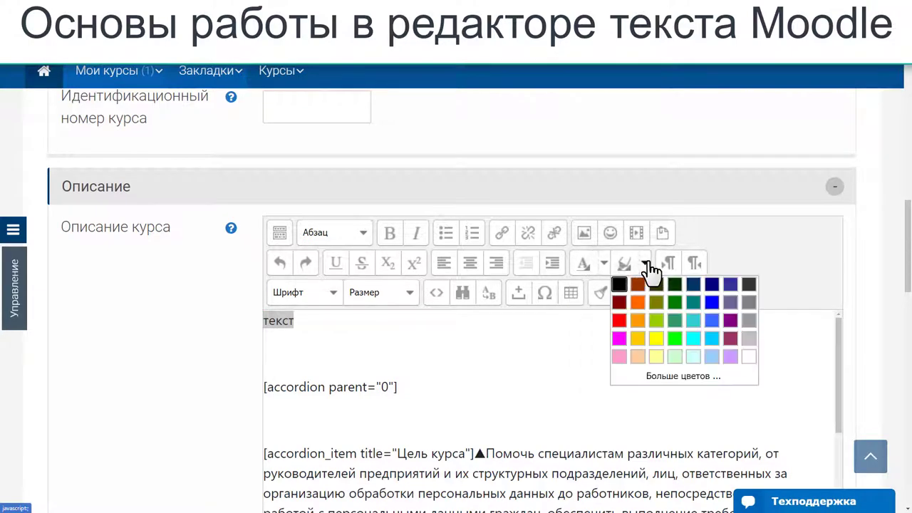
{"action": "left_click", "coordinate": [645, 267]}
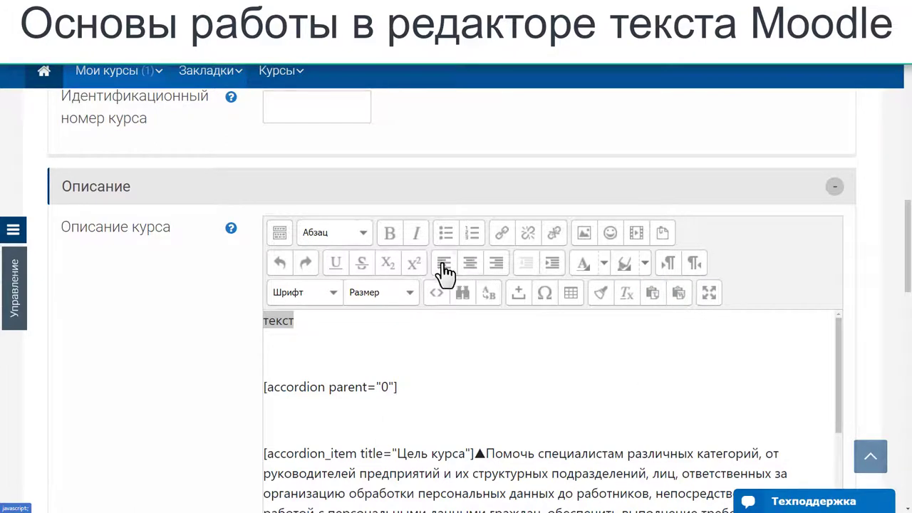
- Try right and centre alignment on the word "текст" and return it to left alignment
{"action": "left_click", "coordinate": [495, 263]}
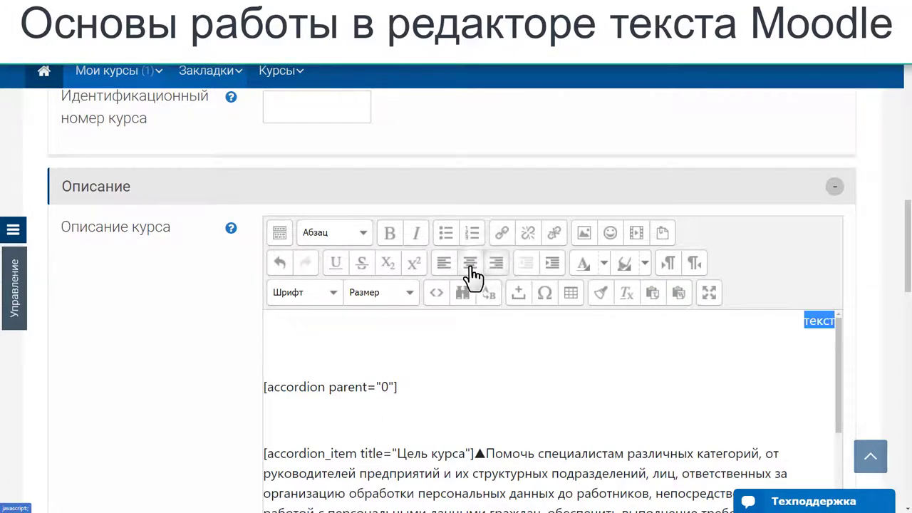
{"action": "left_click", "coordinate": [470, 263]}
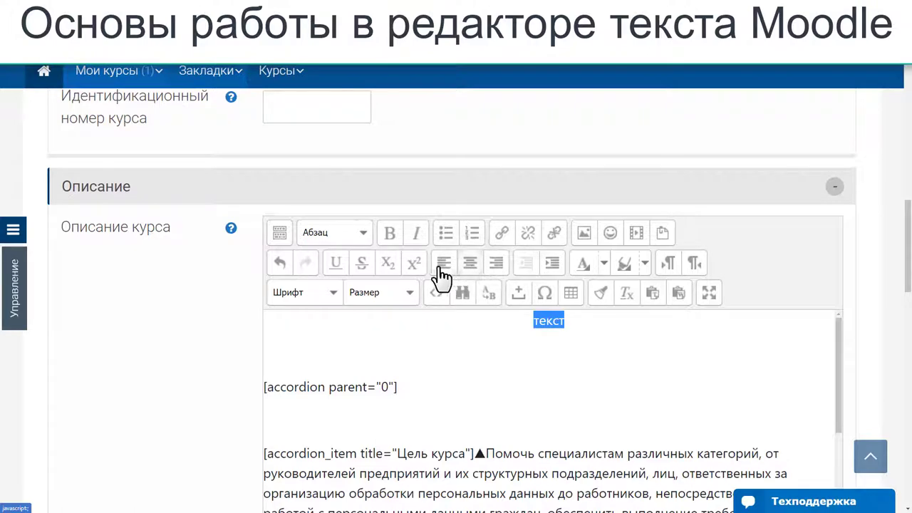
{"action": "left_click", "coordinate": [444, 269]}
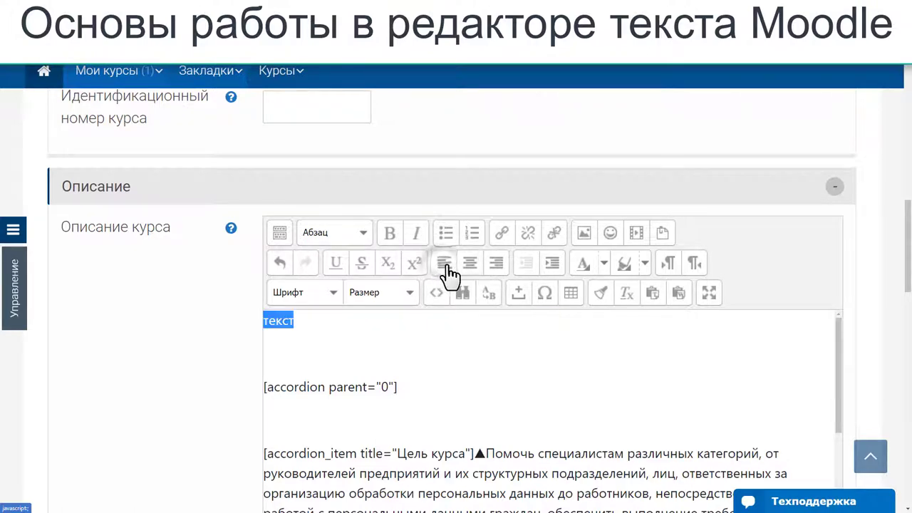
{"action": "left_click", "coordinate": [361, 326]}
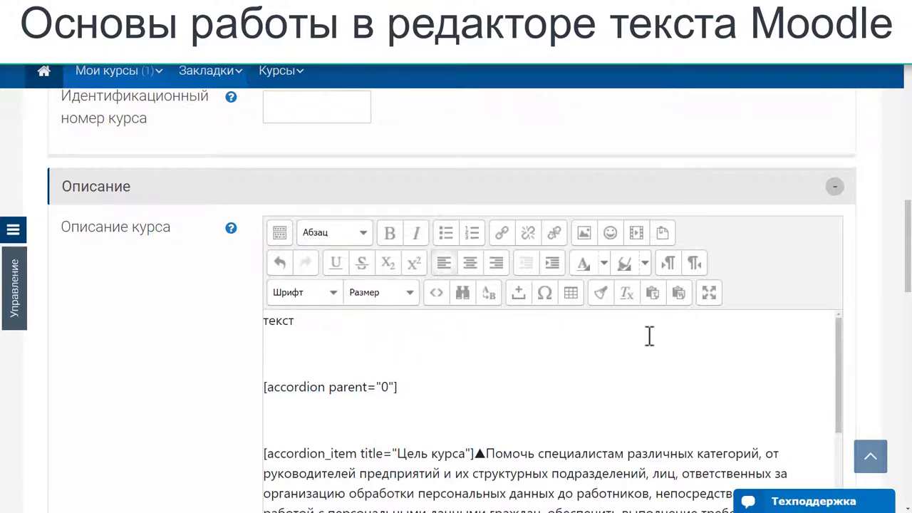
- Expand the course description editor to full screen, restore it, and add a blank line below "текст"
{"action": "left_click", "coordinate": [709, 295]}
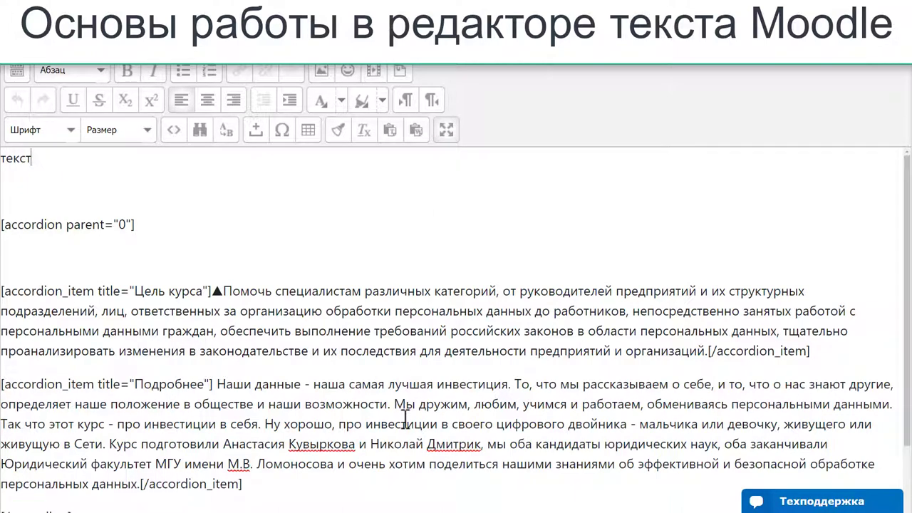
{"action": "left_click", "coordinate": [446, 131]}
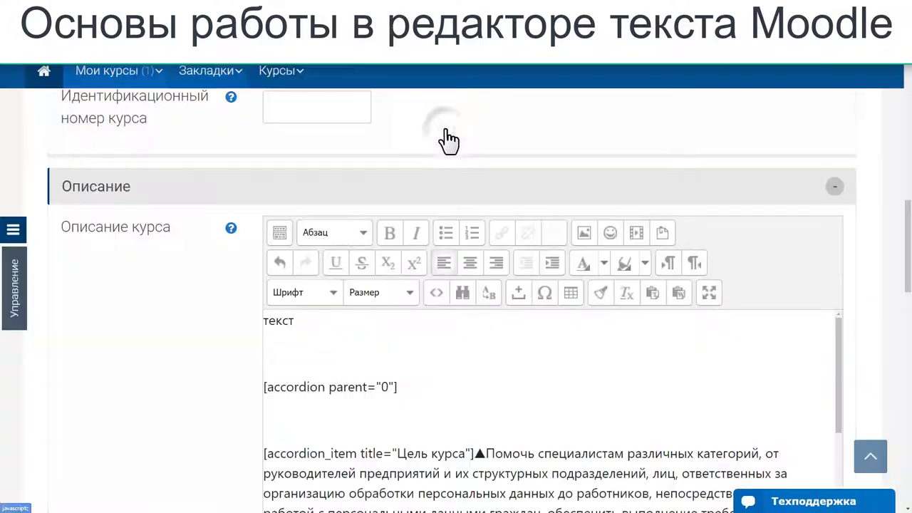
{"action": "scroll", "coordinate": [204, 322], "scroll_direction": "down", "scroll_amount": 2}
{"action": "scroll", "coordinate": [272, 479], "scroll_direction": "down", "scroll_amount": 1}
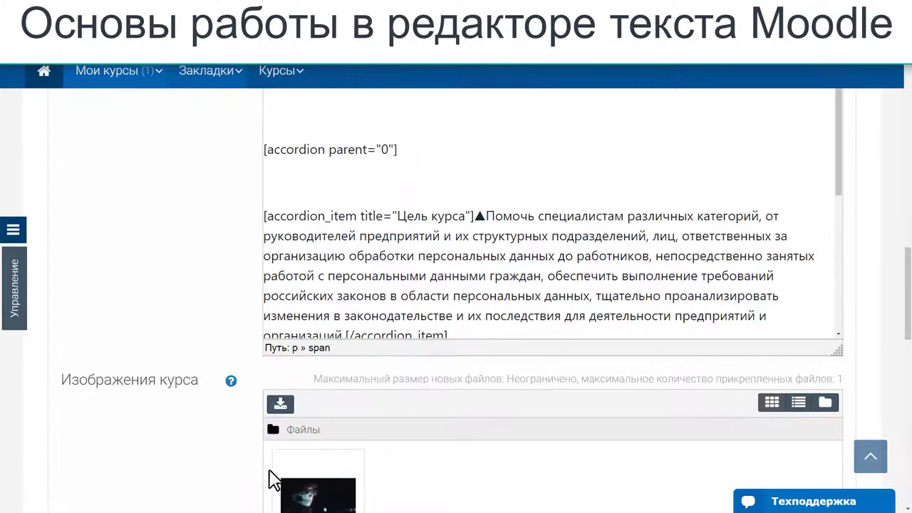
{"action": "scroll", "coordinate": [230, 450], "scroll_direction": "down", "scroll_amount": 3}
{"action": "scroll", "coordinate": [227, 417], "scroll_direction": "up", "scroll_amount": 3}
{"action": "scroll", "coordinate": [227, 417], "scroll_direction": "up", "scroll_amount": 3}
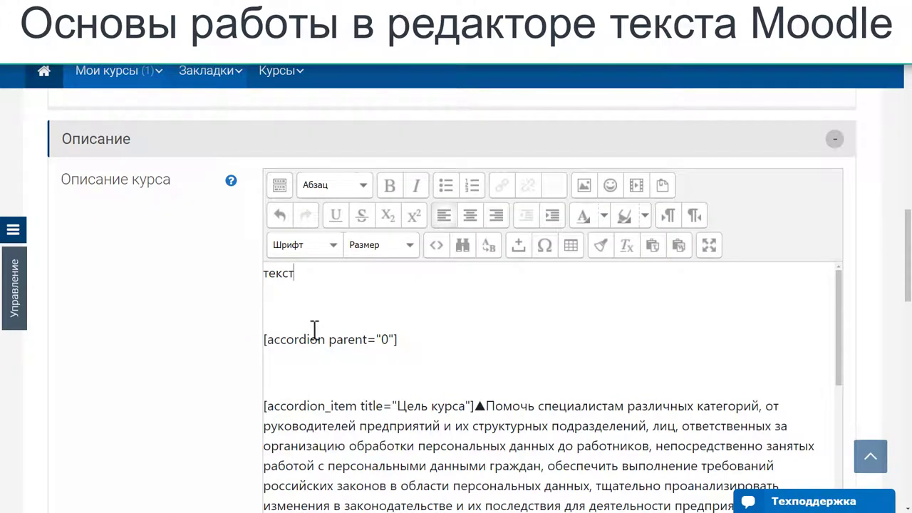
{"action": "key", "text": "Return"}
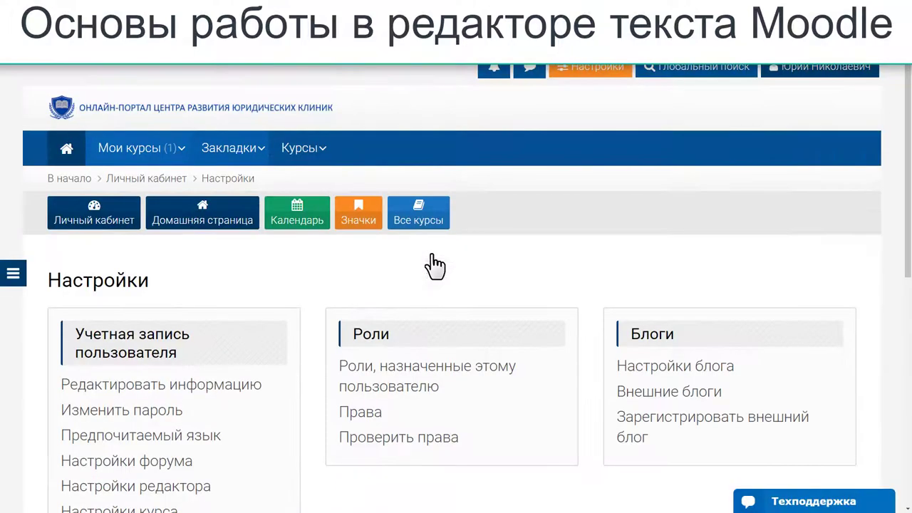
- Save HTML-редактор Atto as the preferred text editor in the user settings, and reload the course editing page, discarding unsaved changes
{"action": "scroll", "coordinate": [305, 288], "scroll_direction": "down", "scroll_amount": 2}
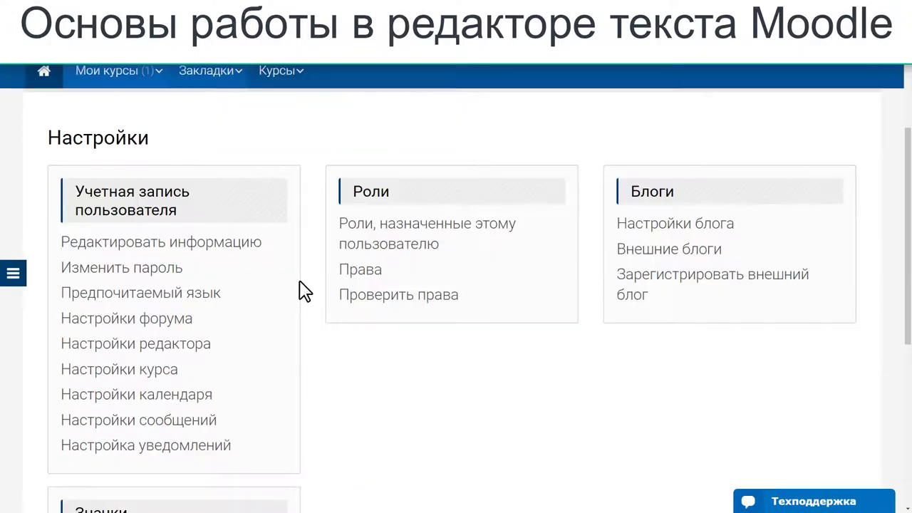
{"action": "left_click", "coordinate": [149, 349]}
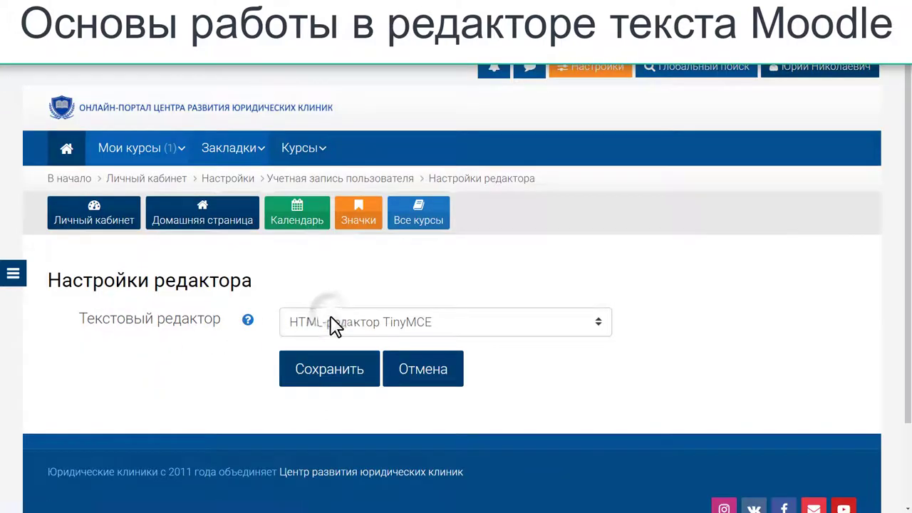
{"action": "left_click", "coordinate": [332, 323]}
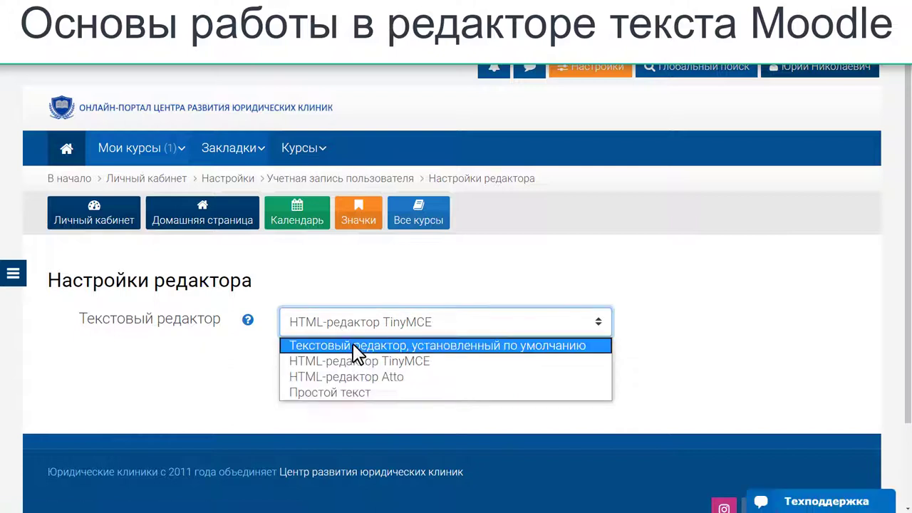
{"action": "left_click", "coordinate": [354, 378]}
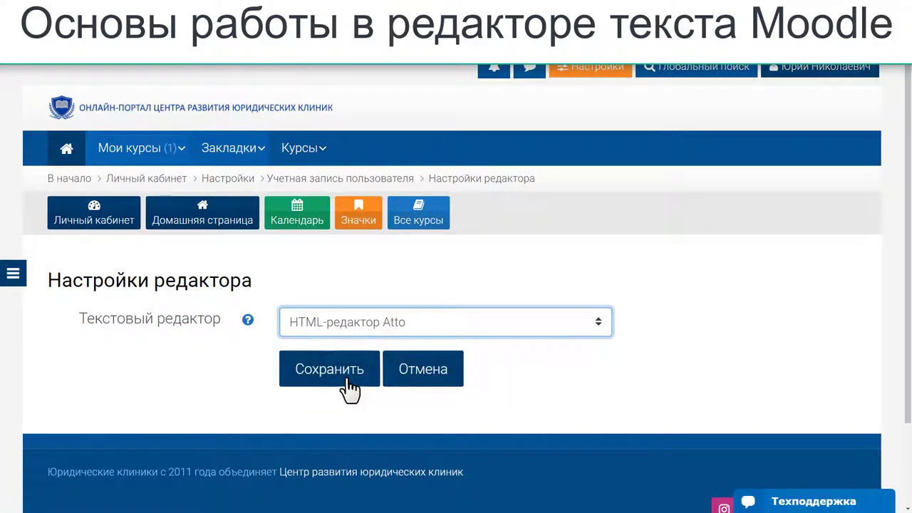
{"action": "left_click", "coordinate": [348, 383]}
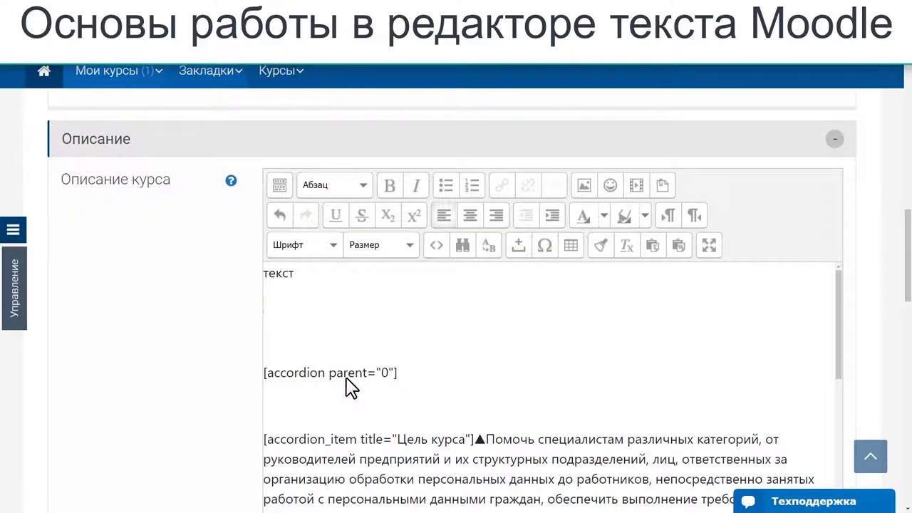
{"action": "key", "text": "F5"}
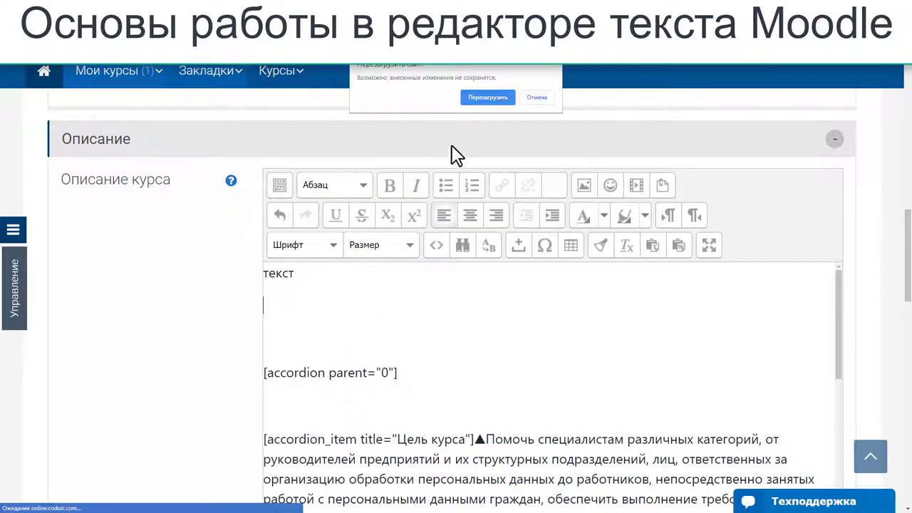
{"action": "left_click", "coordinate": [486, 97]}
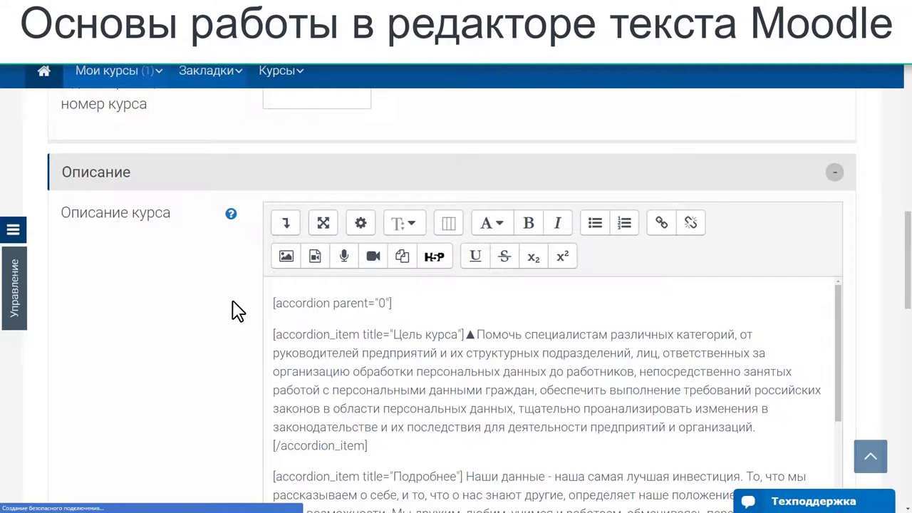
- Insert two blank lines above the [accordion parent="0"] shortcode in the course description
{"action": "left_click", "coordinate": [275, 269]}
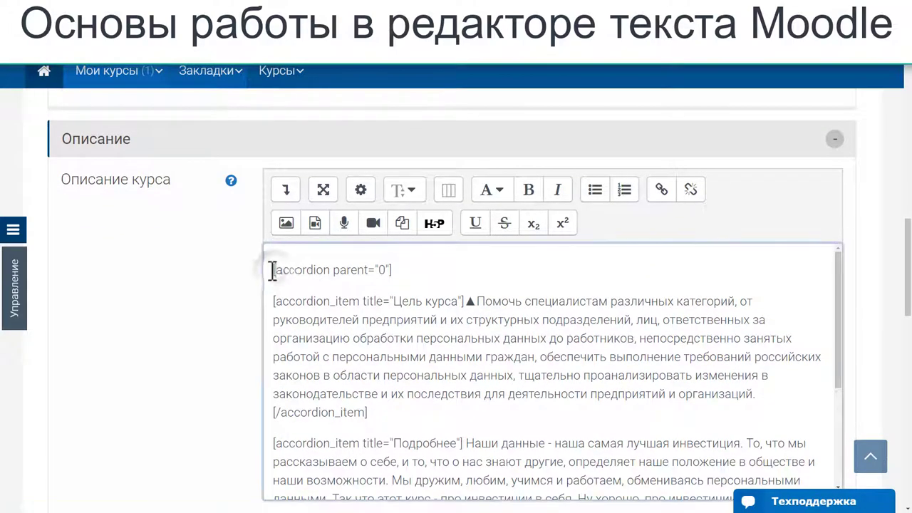
{"action": "key", "text": "Return"}
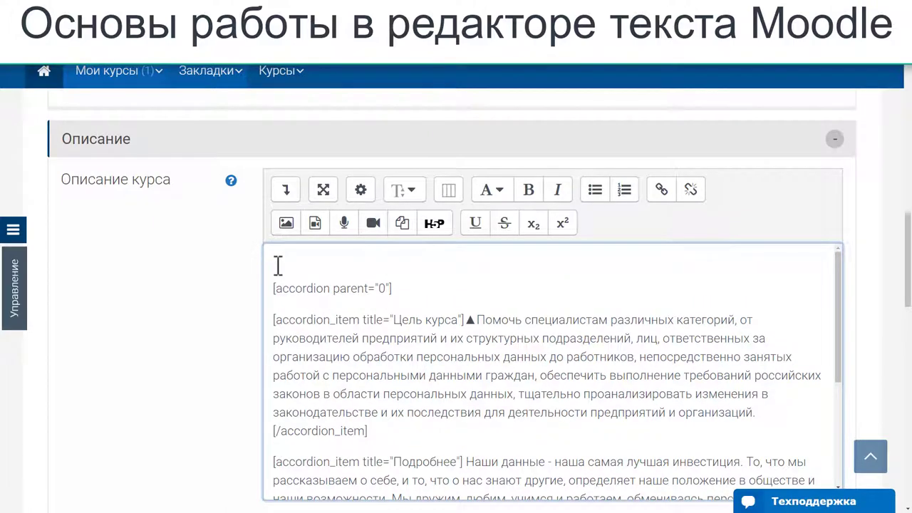
{"action": "key", "text": "Return"}
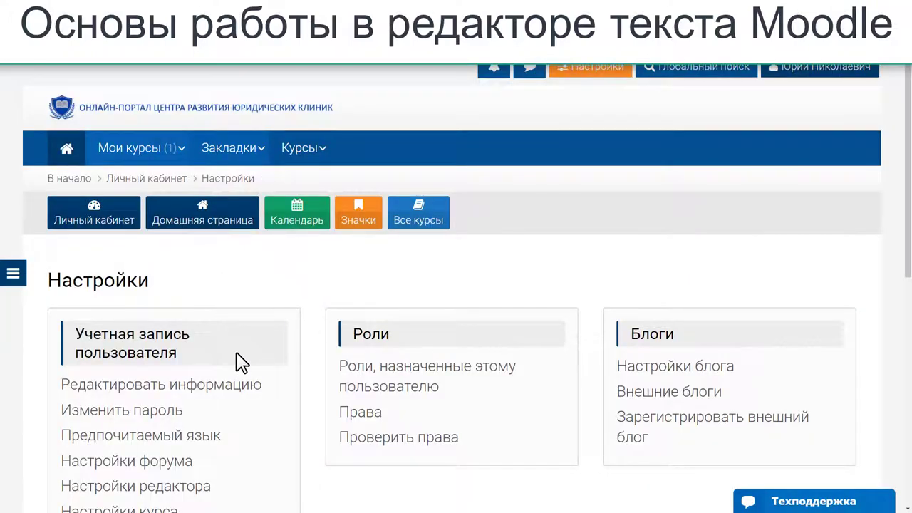
{"action": "scroll", "coordinate": [257, 349], "scroll_direction": "down", "scroll_amount": 1}
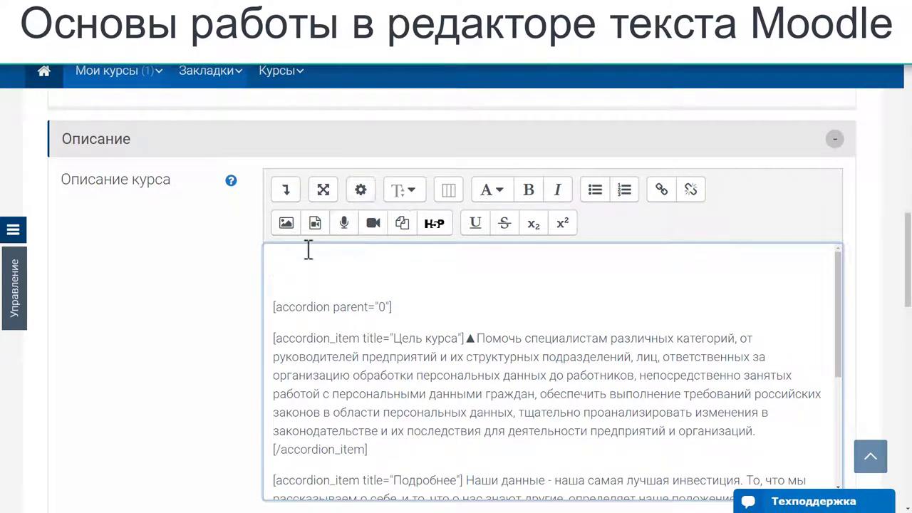
{"action": "left_click", "coordinate": [286, 268]}
{"action": "left_click", "coordinate": [234, 79]}
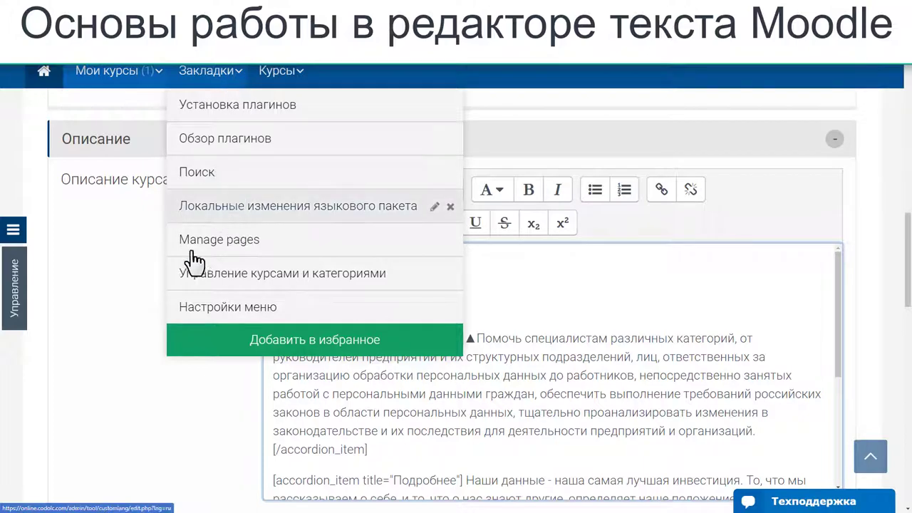
{"action": "left_click", "coordinate": [134, 273]}
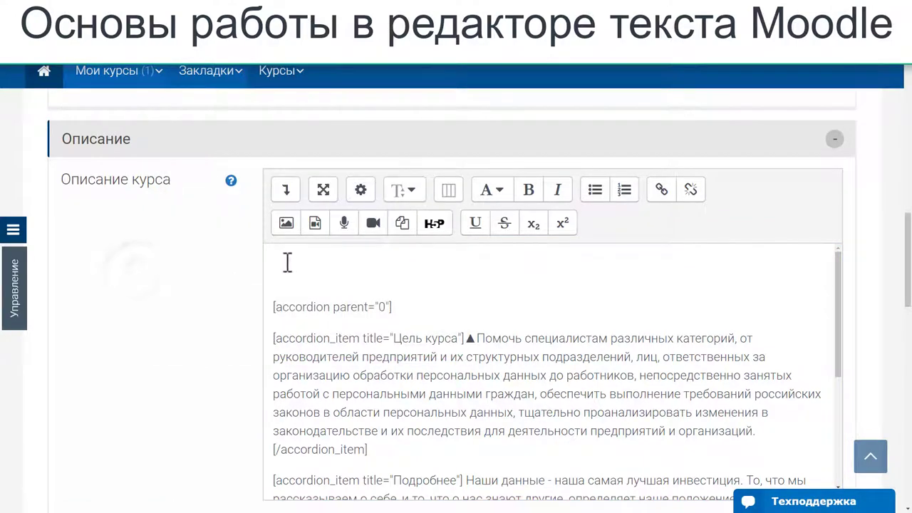
- Open the Mb2 Shortcodes list from the empty first line of the description and examine the Accordion settings
{"action": "left_click", "coordinate": [287, 262]}
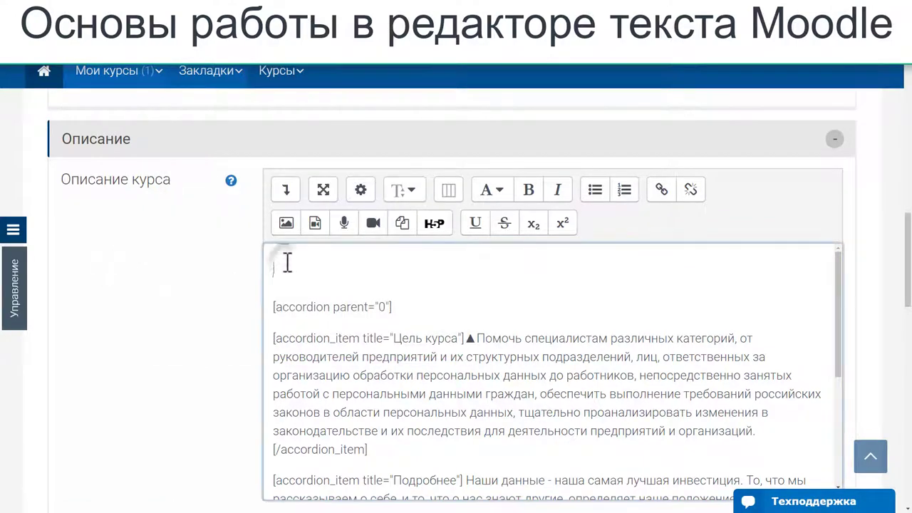
{"action": "left_click", "coordinate": [361, 190]}
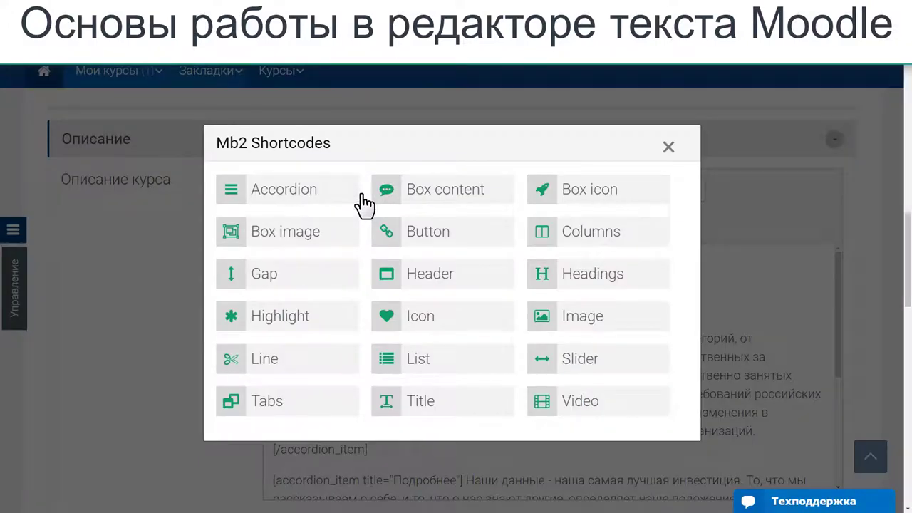
{"action": "left_click", "coordinate": [294, 192]}
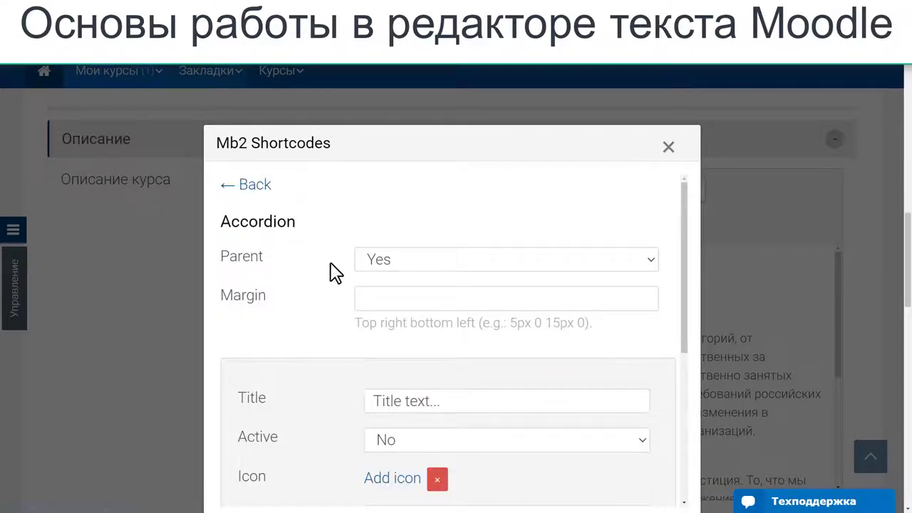
{"action": "scroll", "coordinate": [326, 299], "scroll_direction": "down", "scroll_amount": 2}
{"action": "scroll", "coordinate": [331, 303], "scroll_direction": "up", "scroll_amount": 2}
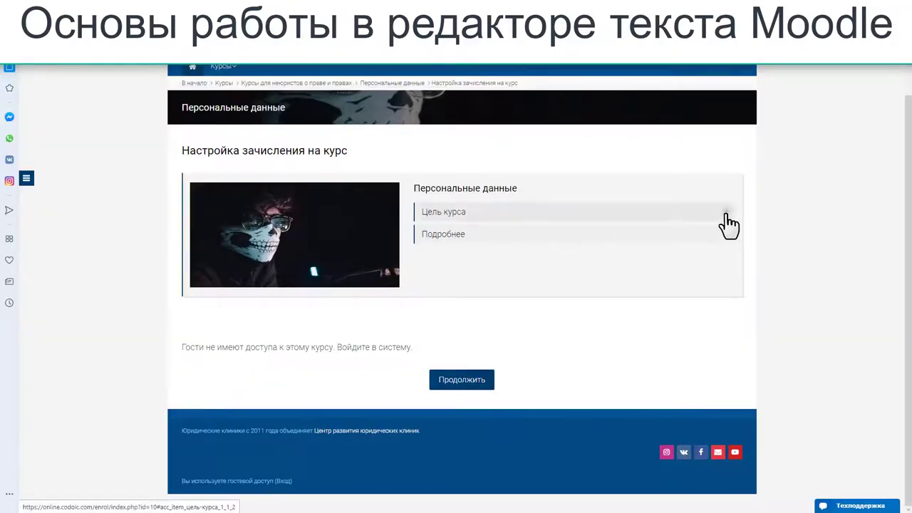
- On the course enrolment page, expand and collapse the "Цель курса" section and open the "Подробнее" section
{"action": "left_click", "coordinate": [727, 223]}
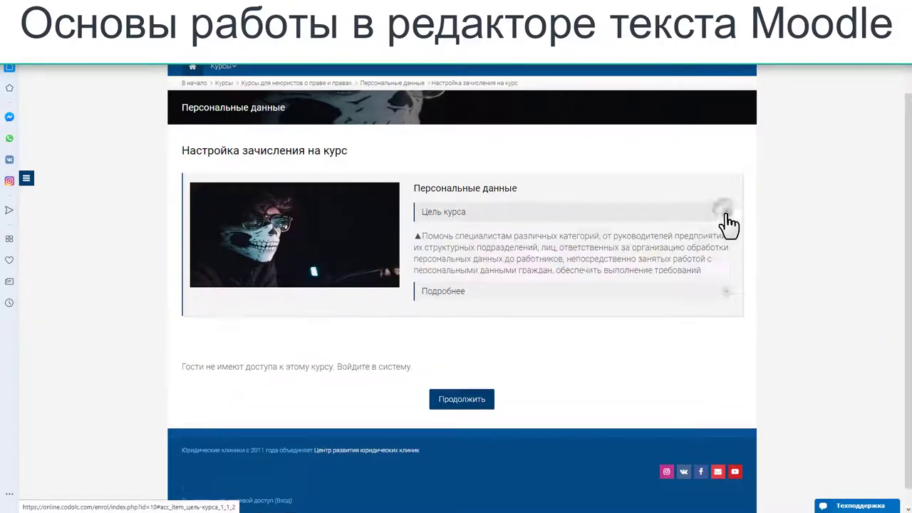
{"action": "left_click", "coordinate": [726, 215]}
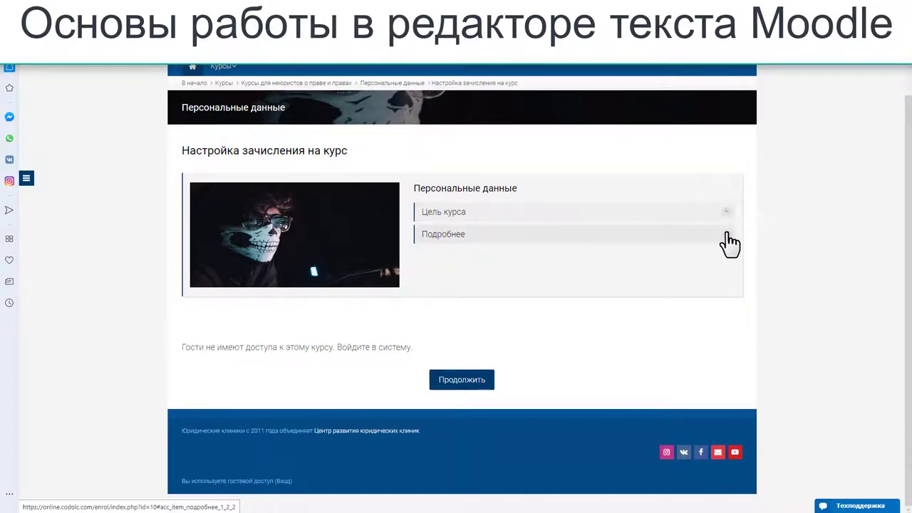
{"action": "left_click", "coordinate": [727, 234]}
{"action": "left_click", "coordinate": [727, 234]}
{"action": "left_click", "coordinate": [727, 234]}
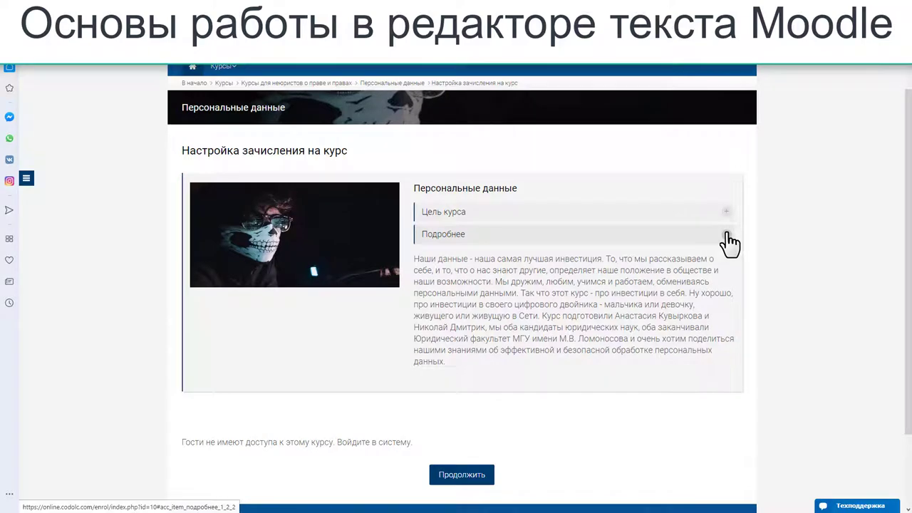
- Collapse and reopen the "Подробнее" section on the course enrolment page, examine its text, and collapse it again
{"action": "left_click", "coordinate": [727, 233]}
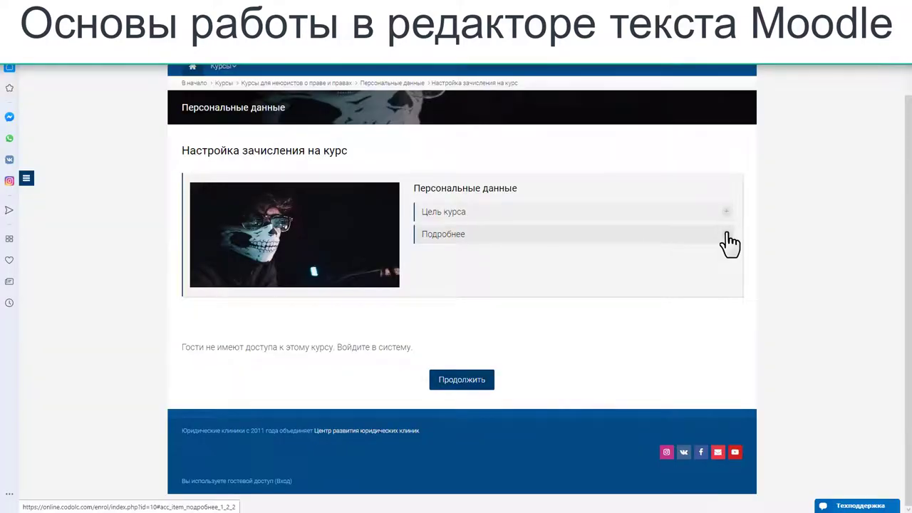
{"action": "left_click", "coordinate": [727, 233]}
{"action": "left_click_drag", "start_coordinate": [457, 282], "coordinate": [464, 308]}
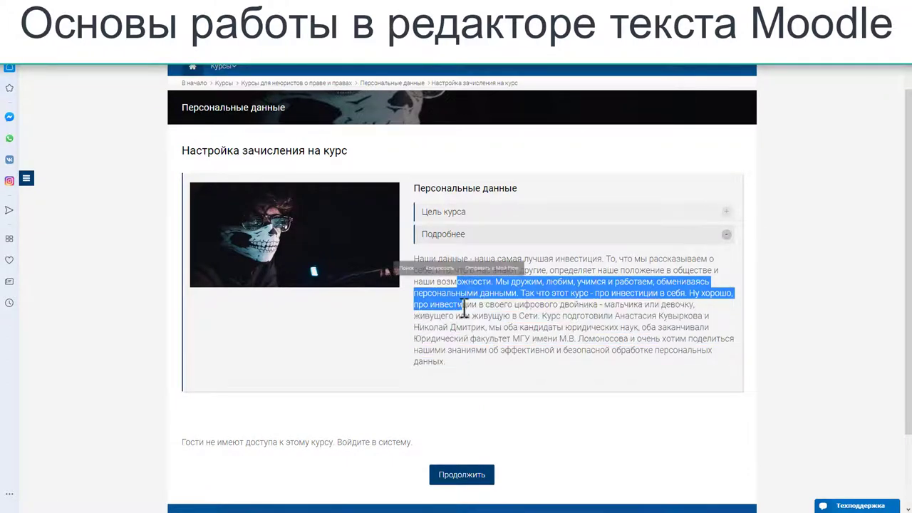
{"action": "left_click", "coordinate": [464, 307]}
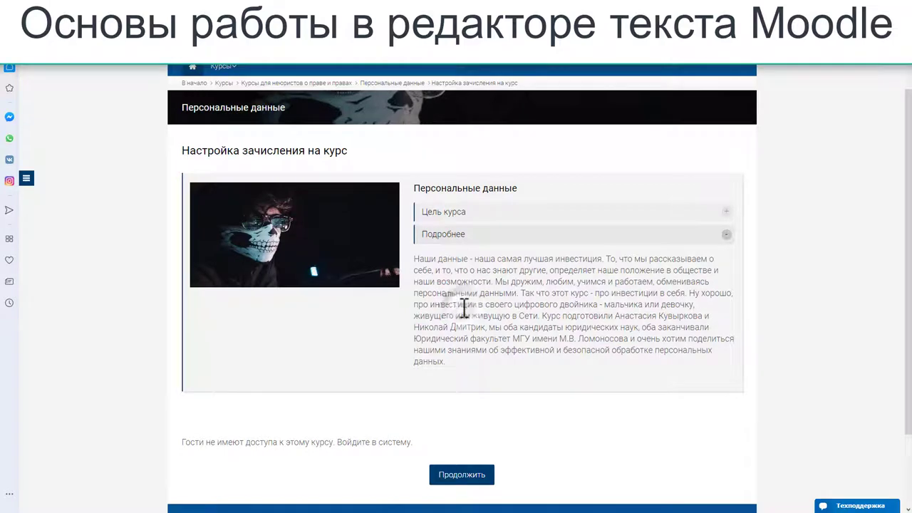
{"action": "left_click", "coordinate": [724, 235]}
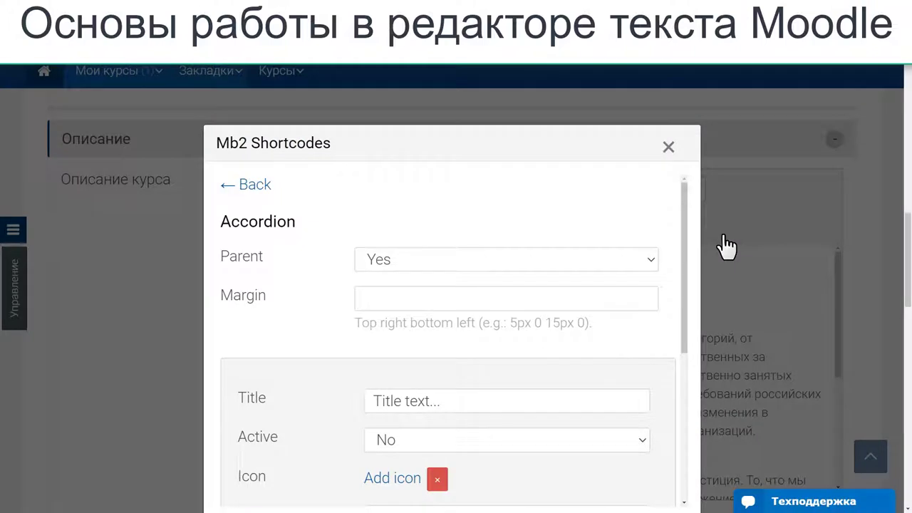
- In the Accordion shortcode settings, set the first item's title to "Цель курса" and replace its placeholder content with "......"
{"action": "scroll", "coordinate": [679, 246], "scroll_direction": "down", "scroll_amount": 1}
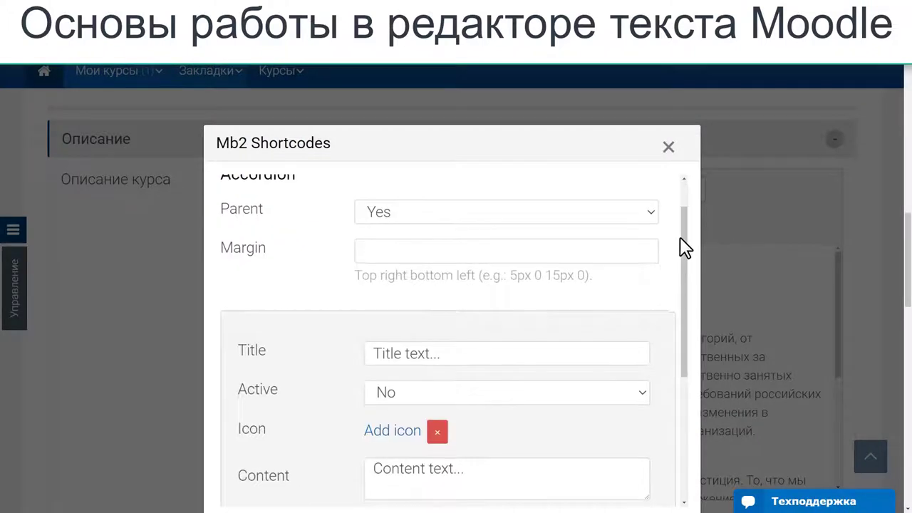
{"action": "left_click", "coordinate": [404, 253]}
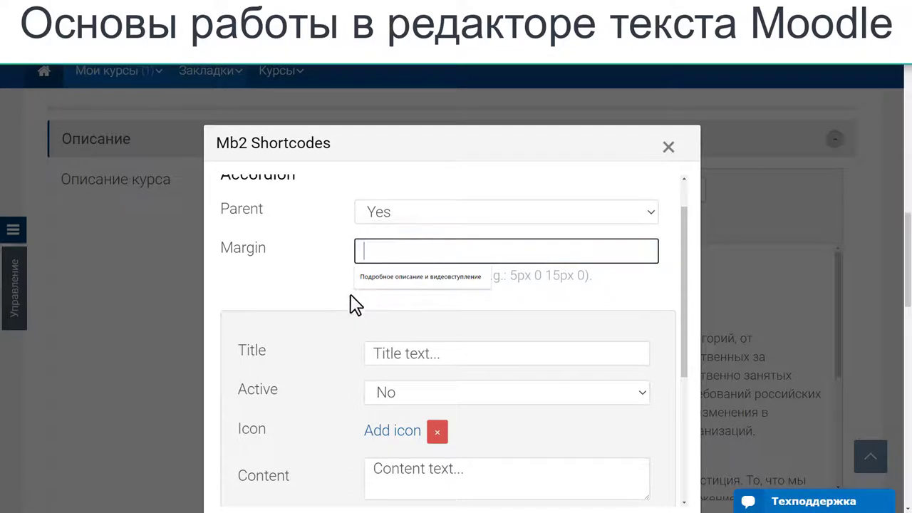
{"action": "scroll", "coordinate": [427, 308], "scroll_direction": "down", "scroll_amount": 2}
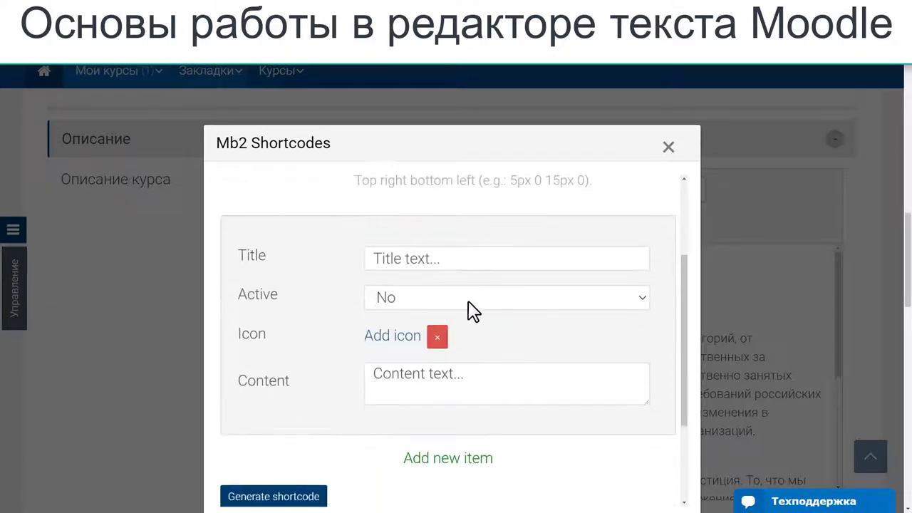
{"action": "left_click", "coordinate": [472, 263]}
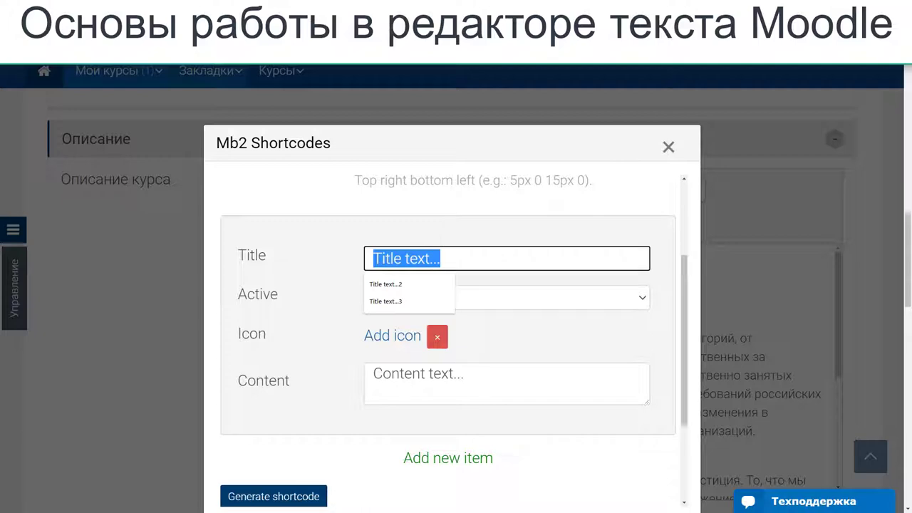
{"action": "type", "text": "Цель курса"}
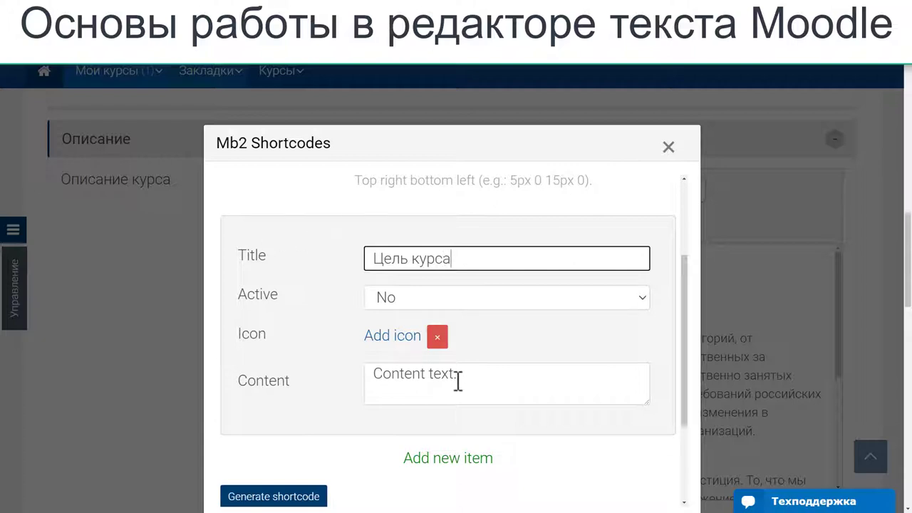
{"action": "left_click_drag", "start_coordinate": [475, 377], "coordinate": [358, 381]}
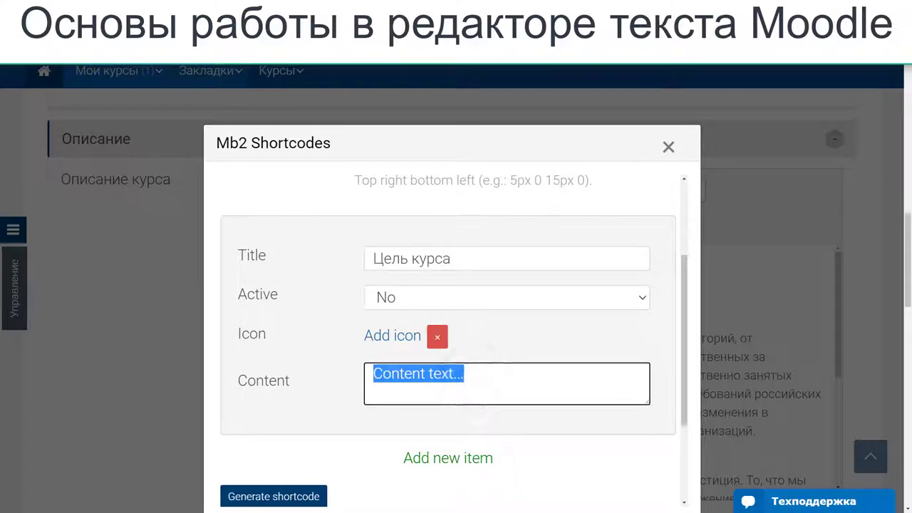
{"action": "type", "text": "..."}
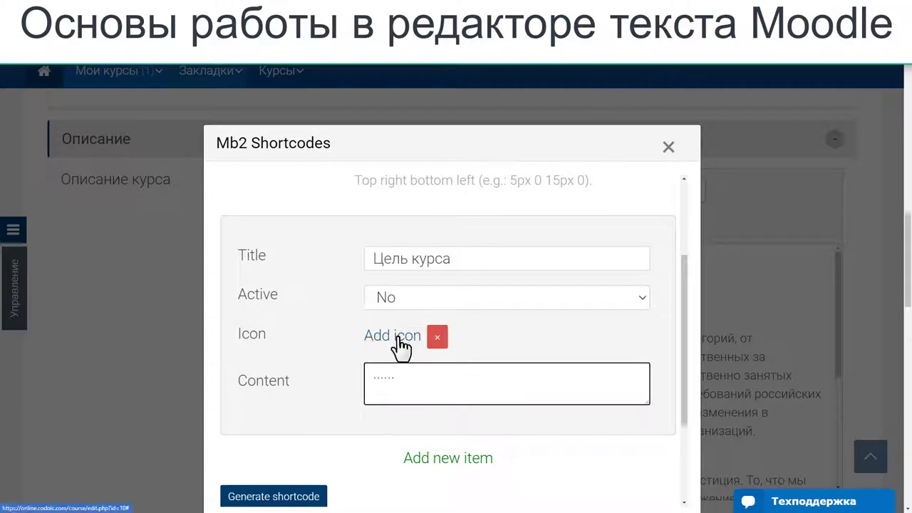
- Add the Font Awesome cat icon fa-github-alt to the "Цель курса" accordion item
{"action": "left_click", "coordinate": [398, 337]}
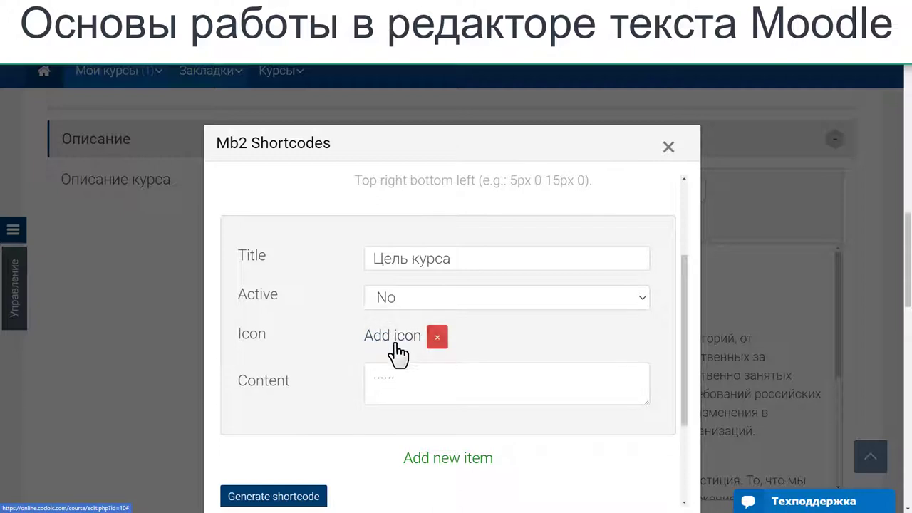
{"action": "left_click", "coordinate": [464, 381]}
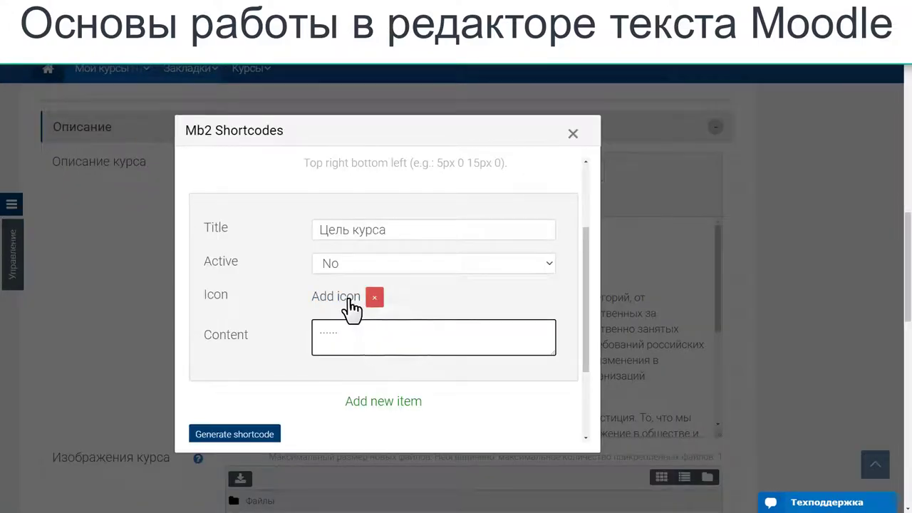
{"action": "left_click", "coordinate": [352, 307]}
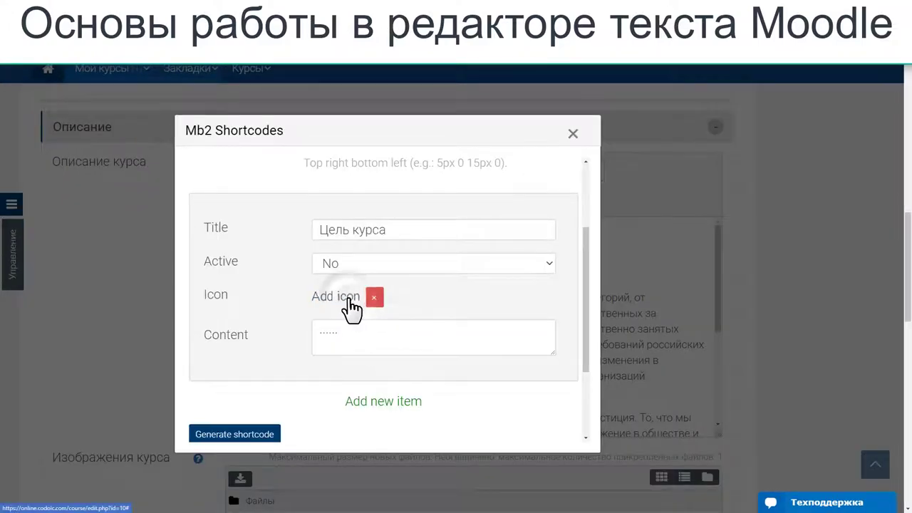
{"action": "scroll", "coordinate": [508, 283], "scroll_direction": "down", "scroll_amount": 1}
{"action": "scroll", "coordinate": [509, 283], "scroll_direction": "down", "scroll_amount": 3}
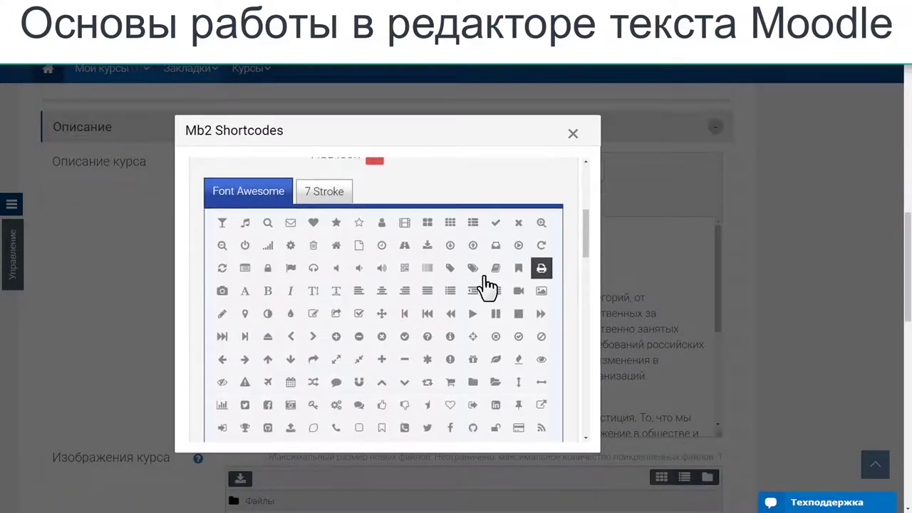
{"action": "scroll", "coordinate": [429, 304], "scroll_direction": "down", "scroll_amount": 3}
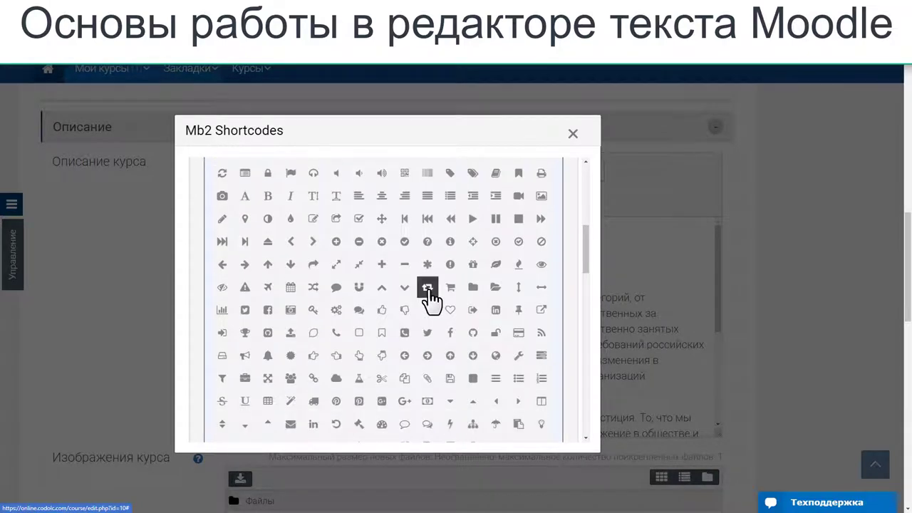
{"action": "scroll", "coordinate": [430, 300], "scroll_direction": "down", "scroll_amount": 3}
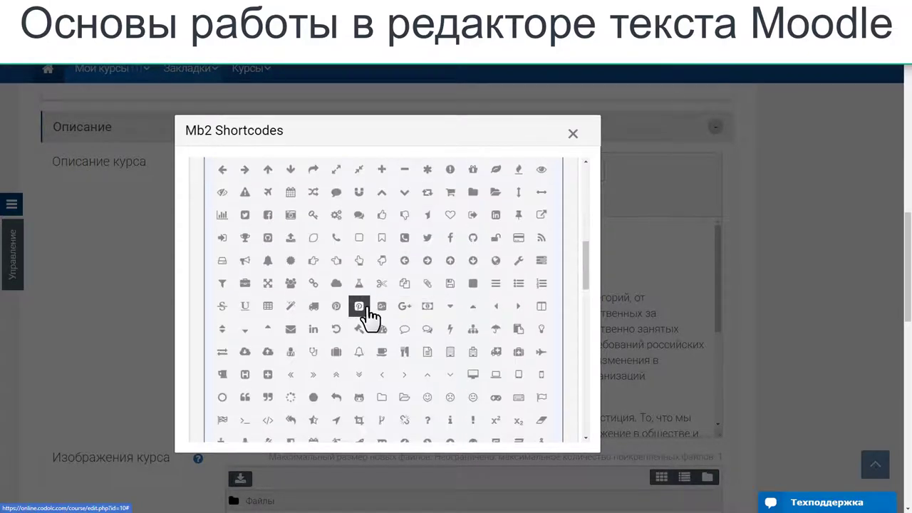
{"action": "scroll", "coordinate": [368, 317], "scroll_direction": "down", "scroll_amount": 3}
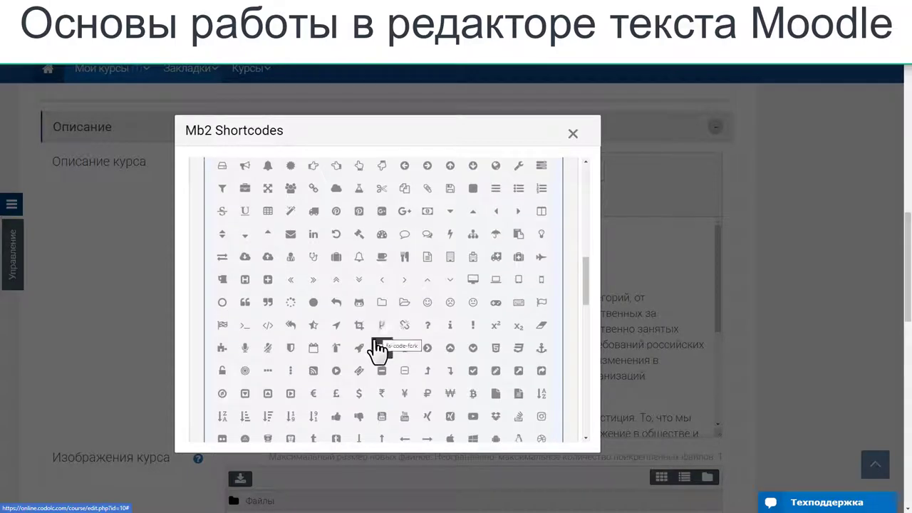
{"action": "left_click", "coordinate": [359, 302]}
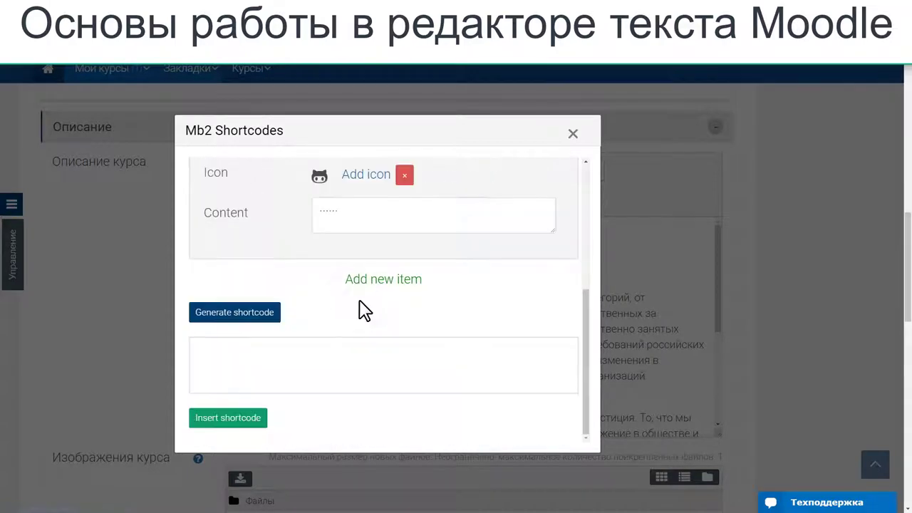
- Replace the content of the "Цель курса" accordion item with "является..."
{"action": "scroll", "coordinate": [359, 305], "scroll_direction": "up", "scroll_amount": 1}
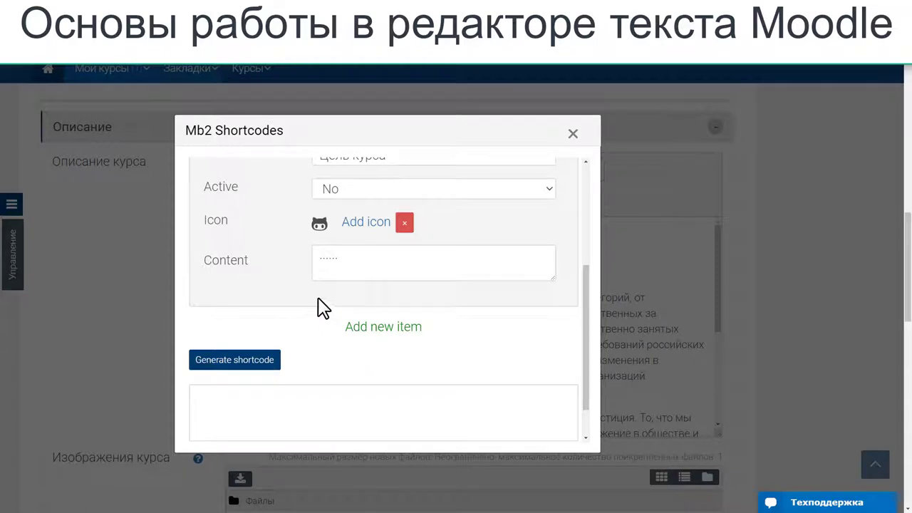
{"action": "scroll", "coordinate": [268, 301], "scroll_direction": "up", "scroll_amount": 2}
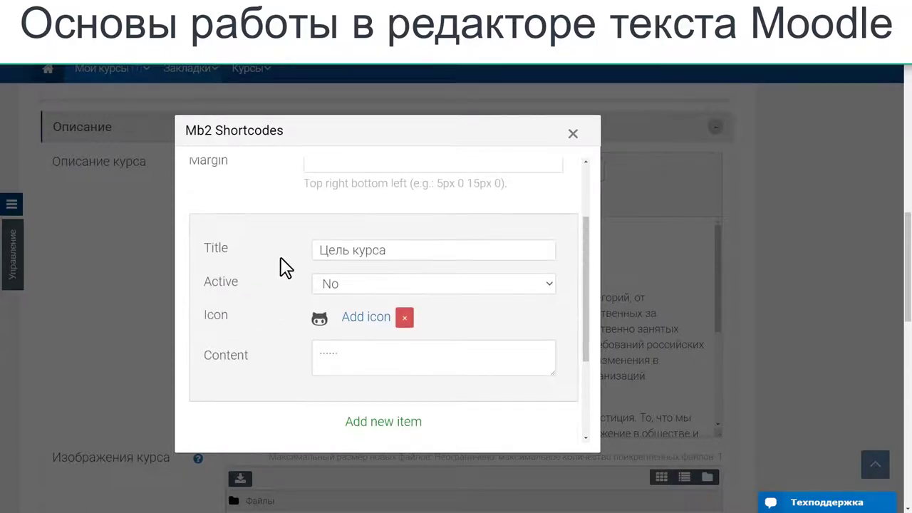
{"action": "left_click_drag", "start_coordinate": [346, 350], "coordinate": [287, 356]}
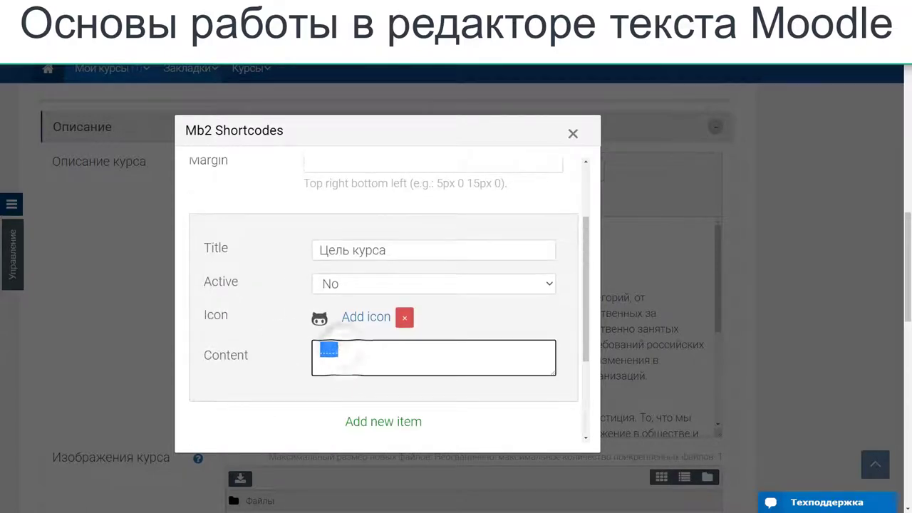
{"action": "type", "text": "является"}
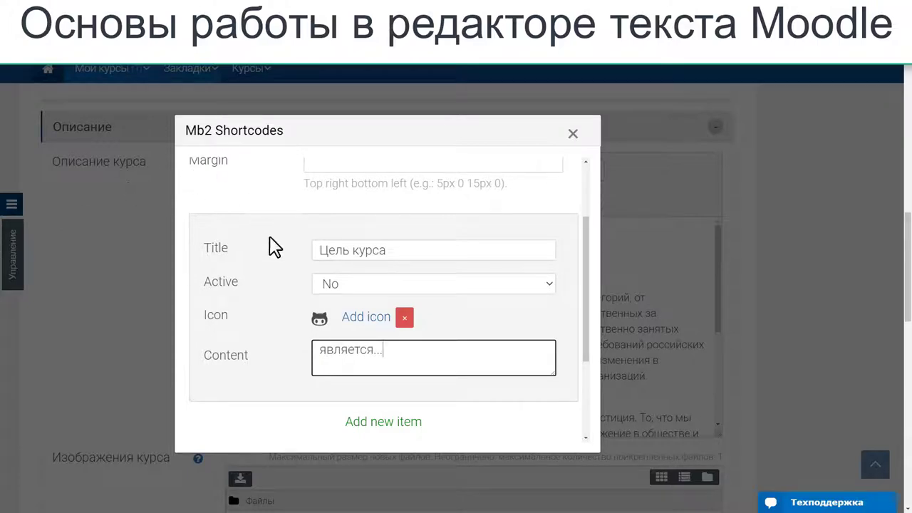
- Add a second accordion item and set its title to "Подробнее"
{"action": "scroll", "coordinate": [274, 246], "scroll_direction": "down", "scroll_amount": 1}
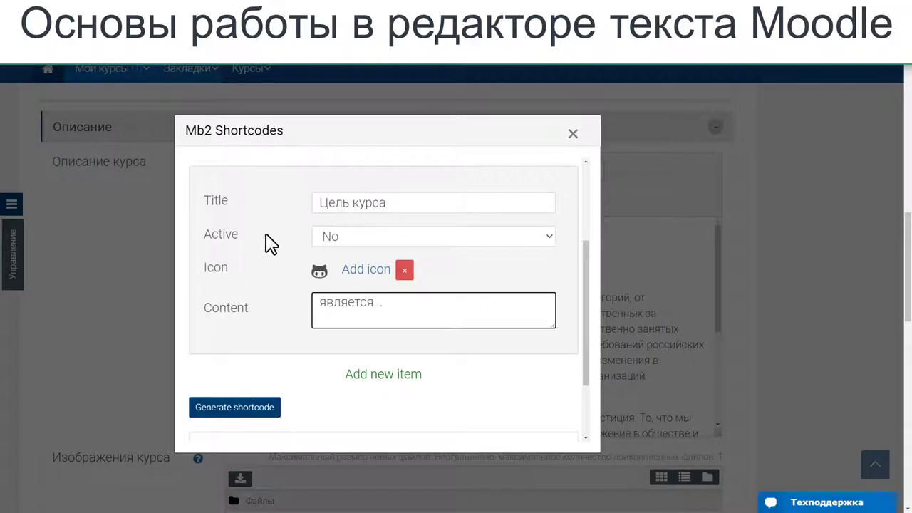
{"action": "left_click", "coordinate": [372, 376]}
{"action": "scroll", "coordinate": [322, 354], "scroll_direction": "down", "scroll_amount": 2}
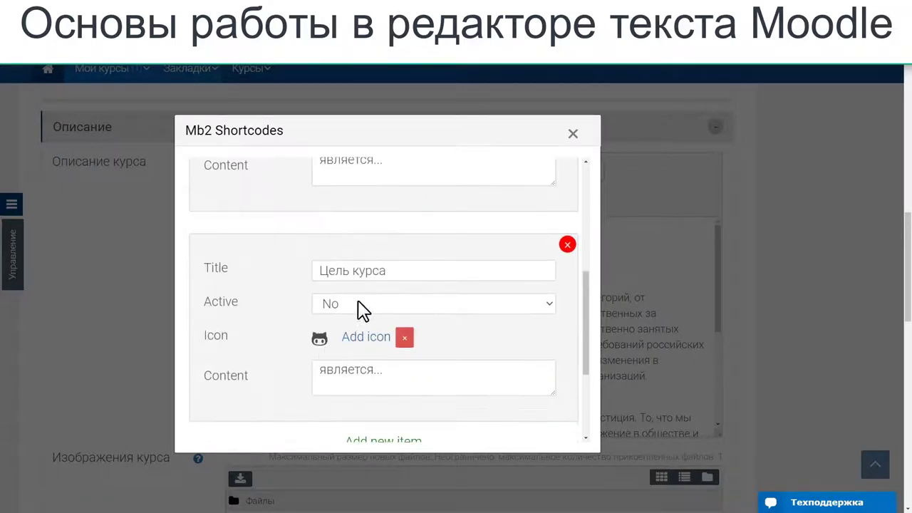
{"action": "left_click_drag", "start_coordinate": [401, 271], "coordinate": [183, 281]}
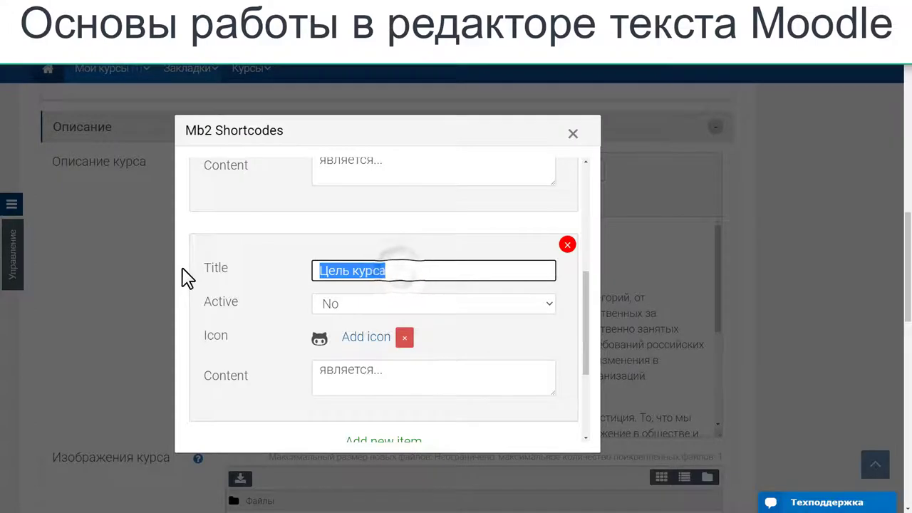
{"action": "type", "text": "П"}
{"action": "key", "text": "Down"}
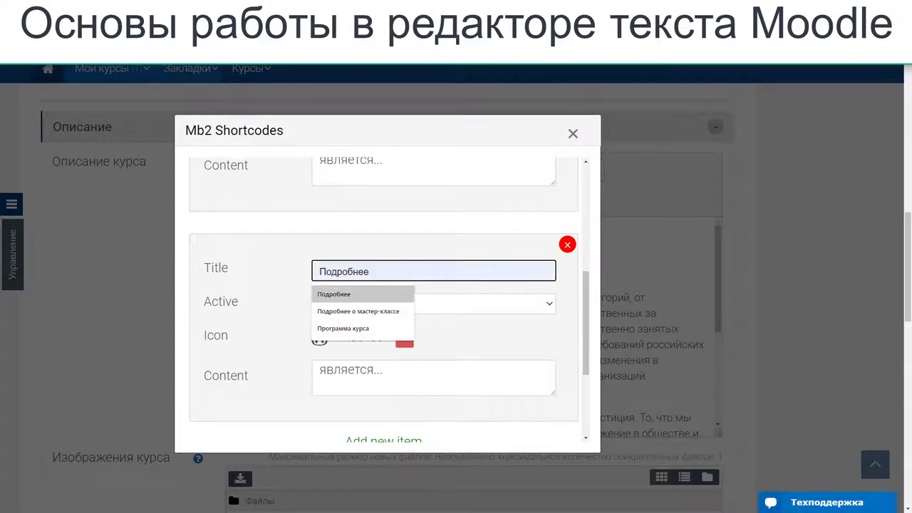
{"action": "key", "text": "Return"}
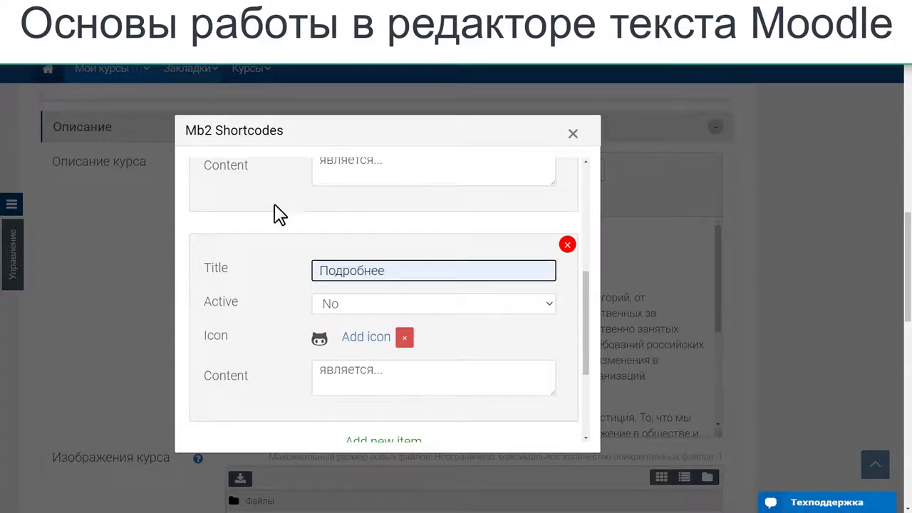
- Review the "Цель курса" and "Подробнее" items and generate the accordion shortcode from them
{"action": "left_click_drag", "start_coordinate": [399, 378], "coordinate": [311, 392]}
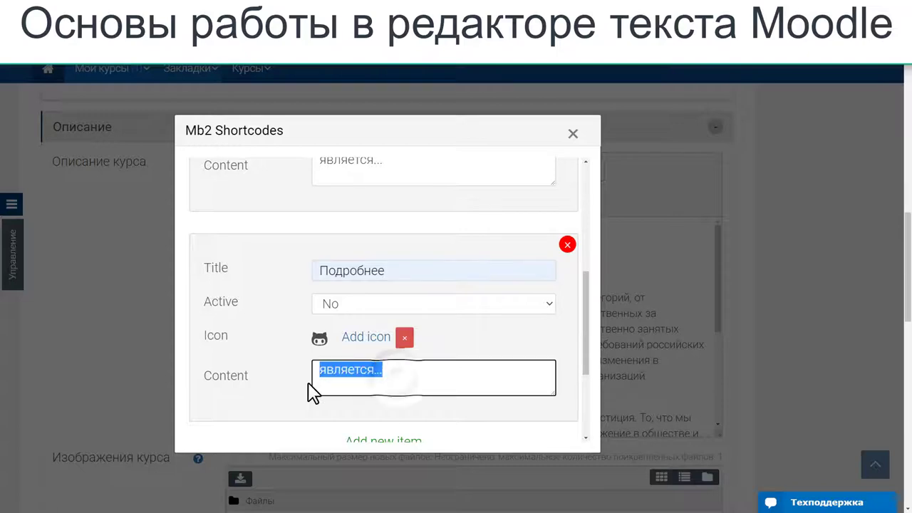
{"action": "scroll", "coordinate": [267, 398], "scroll_direction": "down", "scroll_amount": 1}
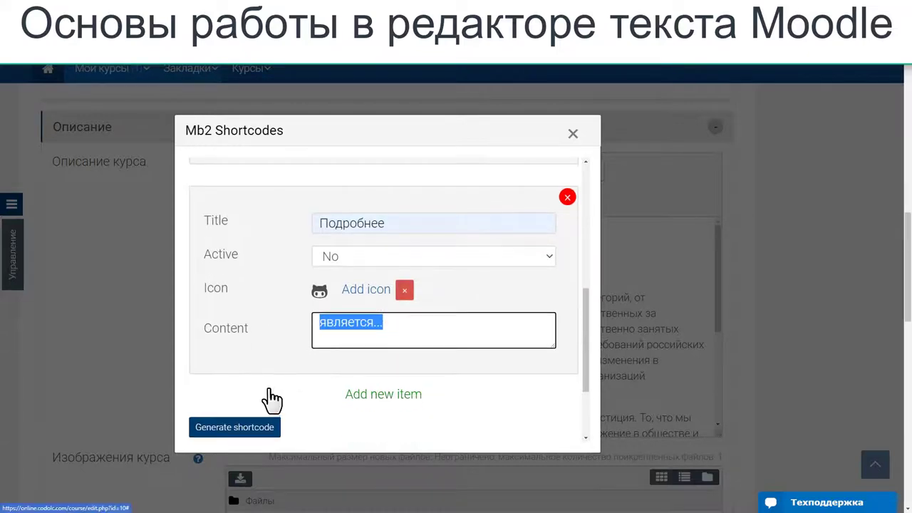
{"action": "scroll", "coordinate": [279, 383], "scroll_direction": "up", "scroll_amount": 2}
{"action": "scroll", "coordinate": [280, 383], "scroll_direction": "up", "scroll_amount": 1}
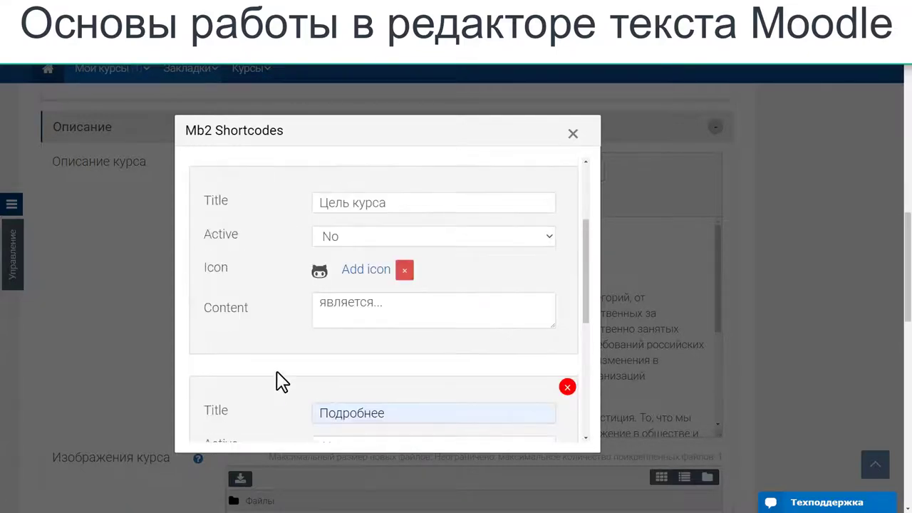
{"action": "scroll", "coordinate": [279, 384], "scroll_direction": "down", "scroll_amount": 1}
{"action": "scroll", "coordinate": [279, 383], "scroll_direction": "down", "scroll_amount": 4}
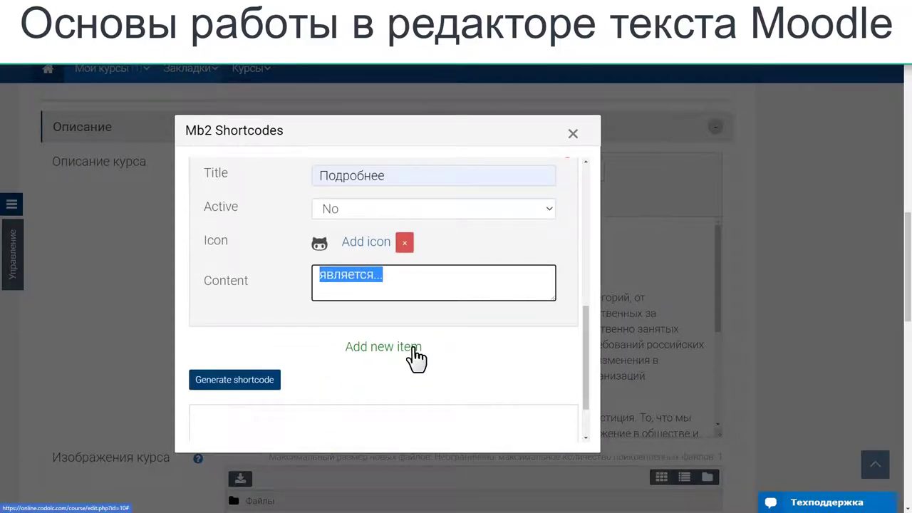
{"action": "scroll", "coordinate": [281, 295], "scroll_direction": "down", "scroll_amount": 1}
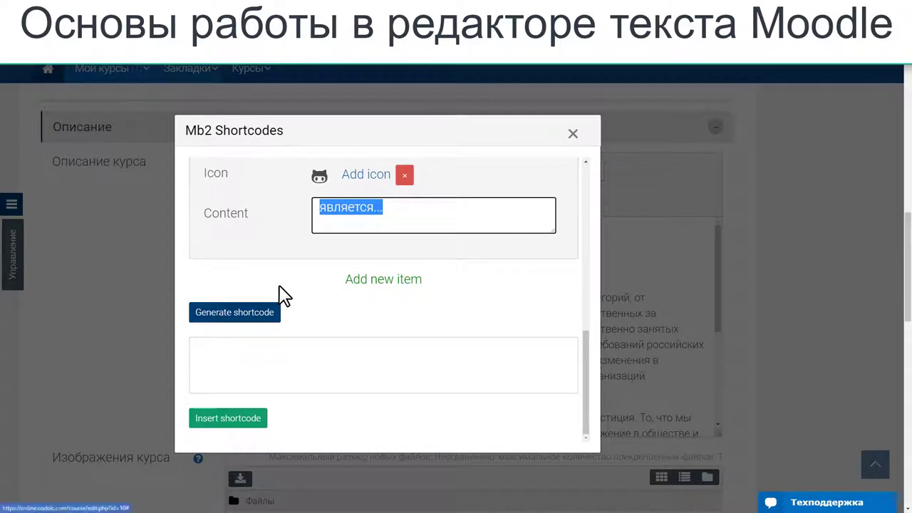
{"action": "left_click", "coordinate": [263, 313]}
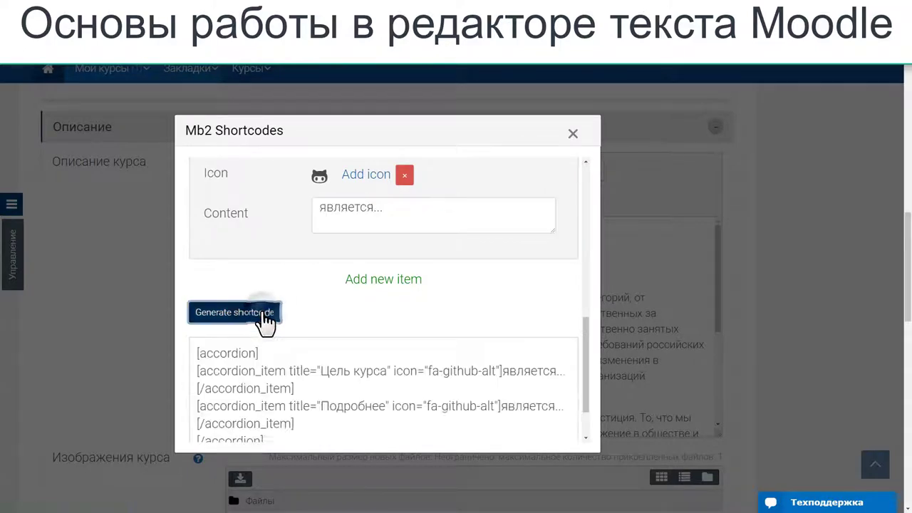
{"action": "scroll", "coordinate": [325, 327], "scroll_direction": "down", "scroll_amount": 1}
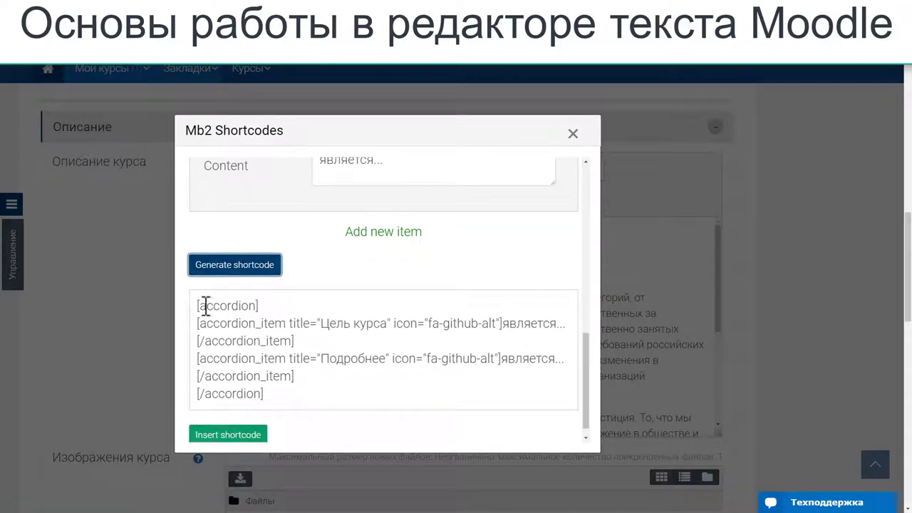
- Insert the generated accordion shortcode with the "Цель курса" and "Подробнее" items into the course description
{"action": "left_click_drag", "start_coordinate": [199, 304], "coordinate": [282, 406]}
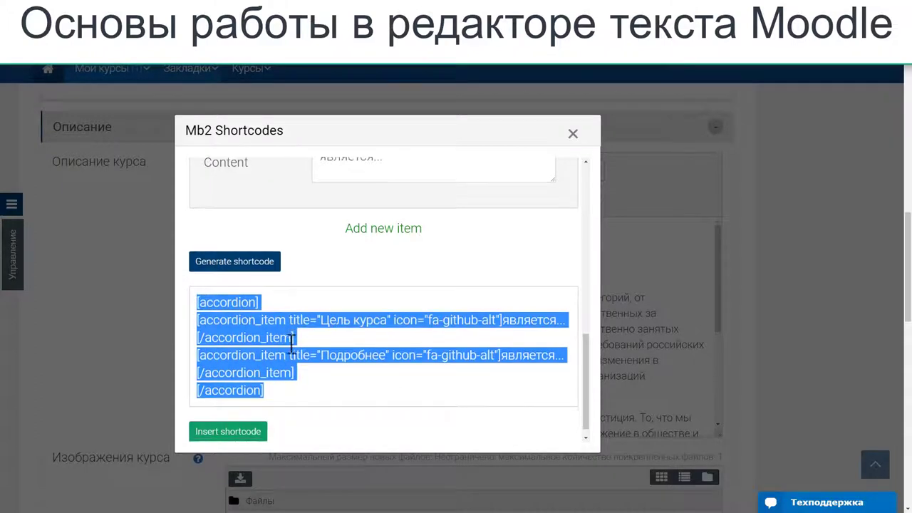
{"action": "scroll", "coordinate": [291, 345], "scroll_direction": "down", "scroll_amount": 1}
{"action": "scroll", "coordinate": [292, 342], "scroll_direction": "down", "scroll_amount": 1}
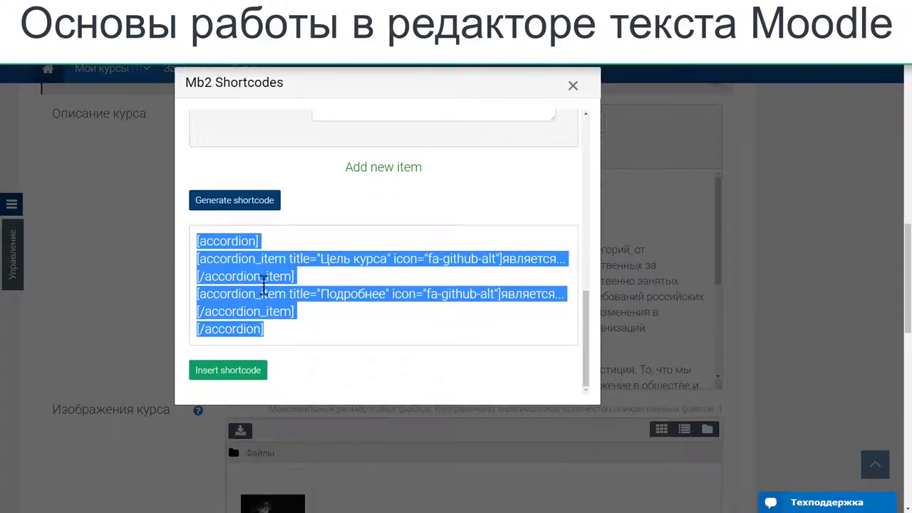
{"action": "left_click", "coordinate": [239, 383]}
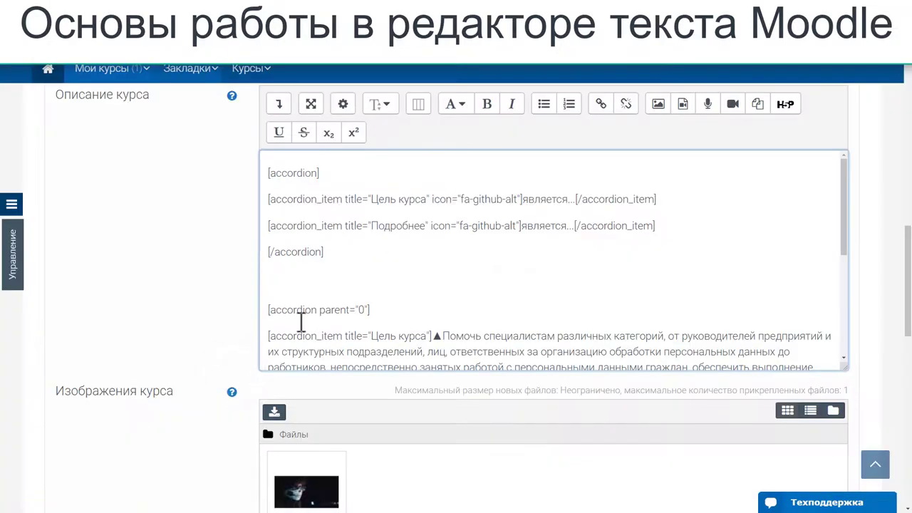
- Make the word "является" bold in the content of the new "Цель курса" accordion item
{"action": "left_click_drag", "start_coordinate": [269, 173], "coordinate": [342, 254]}
{"action": "left_click", "coordinate": [342, 257]}
{"action": "left_click_drag", "start_coordinate": [372, 201], "coordinate": [417, 204]}
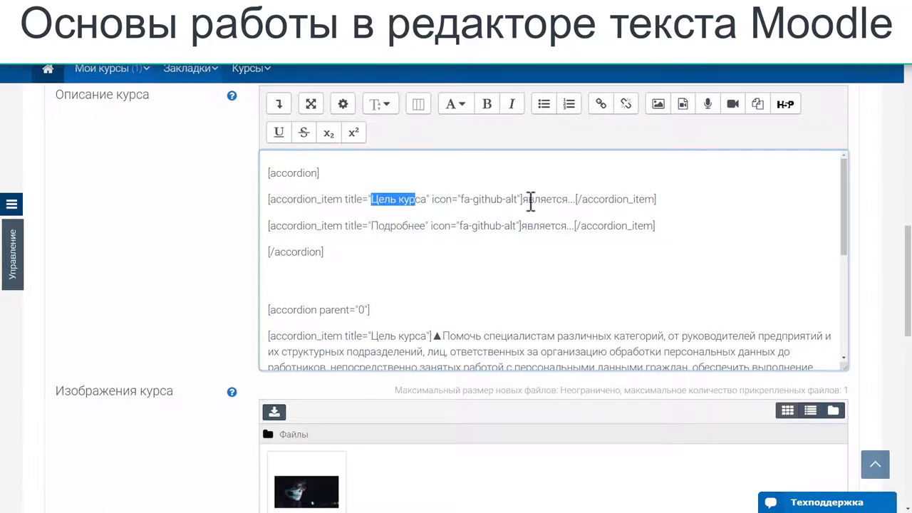
{"action": "left_click_drag", "start_coordinate": [522, 200], "coordinate": [570, 200]}
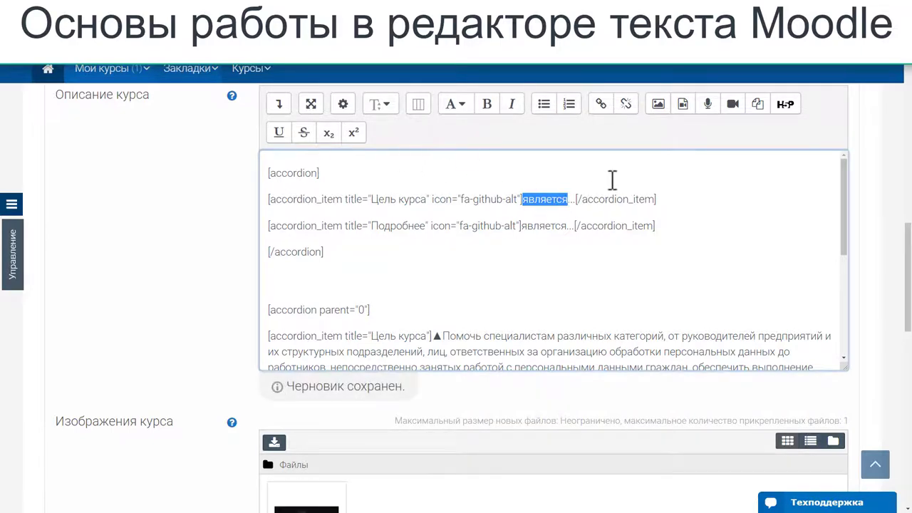
{"action": "scroll", "coordinate": [611, 178], "scroll_direction": "up", "scroll_amount": 2}
{"action": "left_click", "coordinate": [488, 200]}
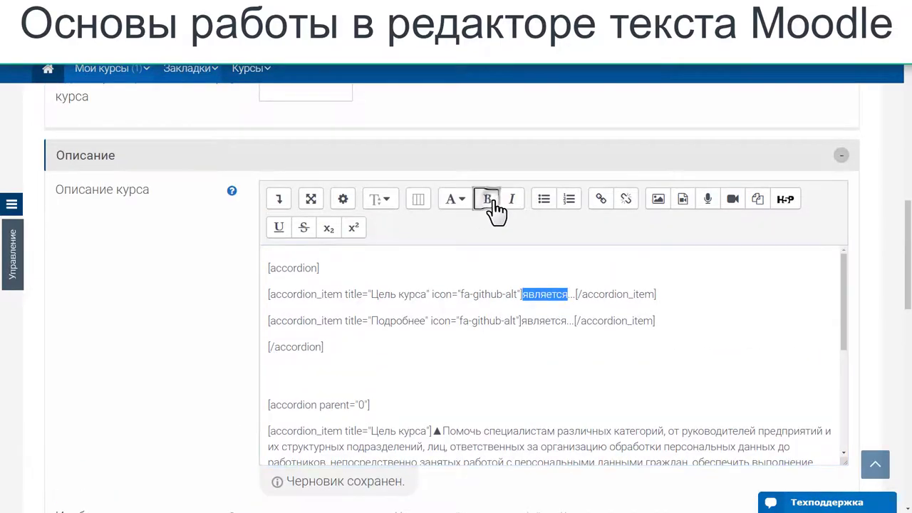
- Italicize the content text "является" of the new "Подробнее" accordion item
{"action": "left_click_drag", "start_coordinate": [490, 294], "coordinate": [495, 317]}
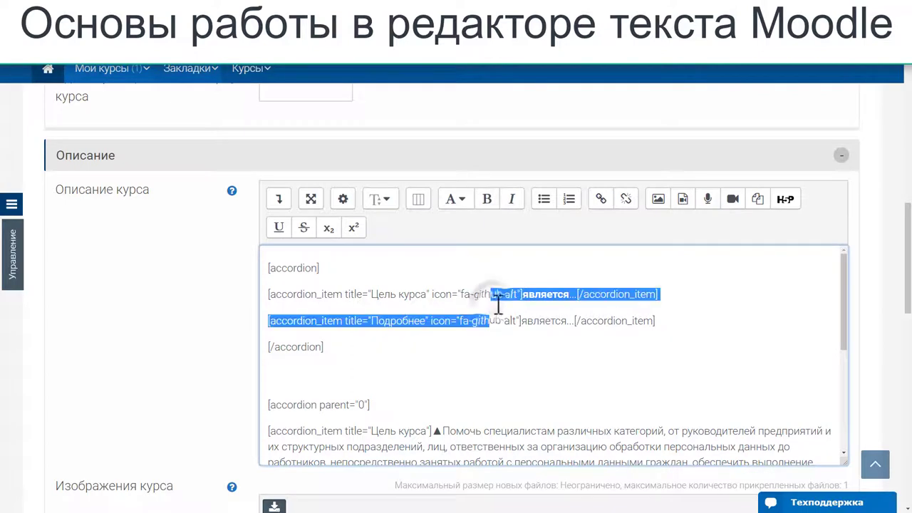
{"action": "left_click", "coordinate": [555, 321]}
{"action": "double_click", "coordinate": [555, 321]}
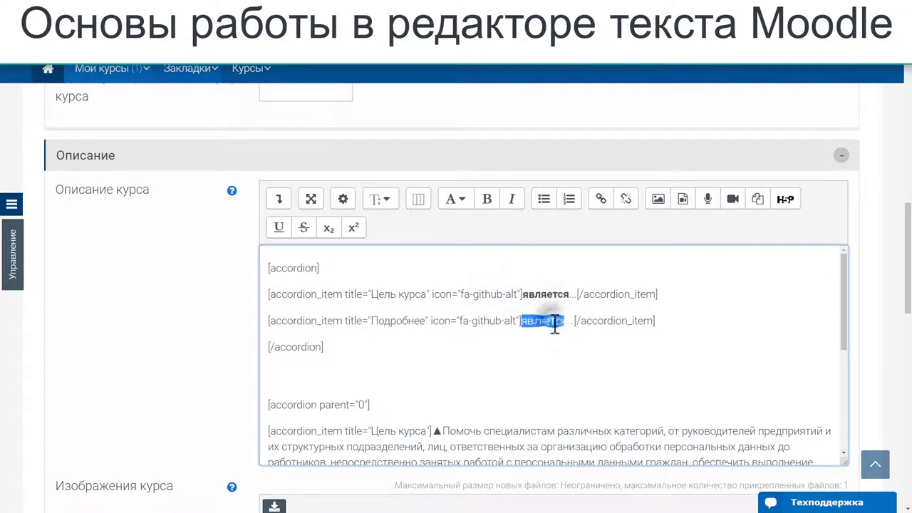
{"action": "left_click", "coordinate": [512, 201]}
{"action": "left_click", "coordinate": [440, 296]}
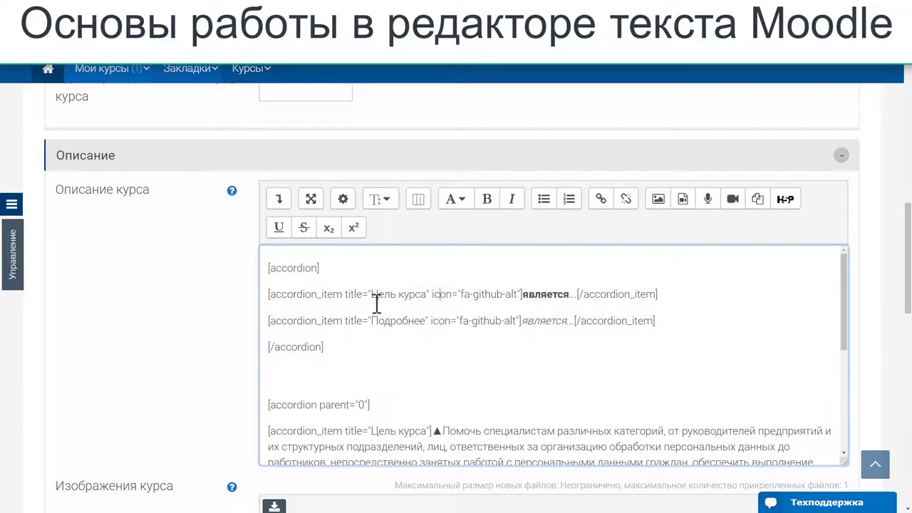
- Save the course settings and display the course
{"action": "scroll", "coordinate": [223, 321], "scroll_direction": "down", "scroll_amount": 2}
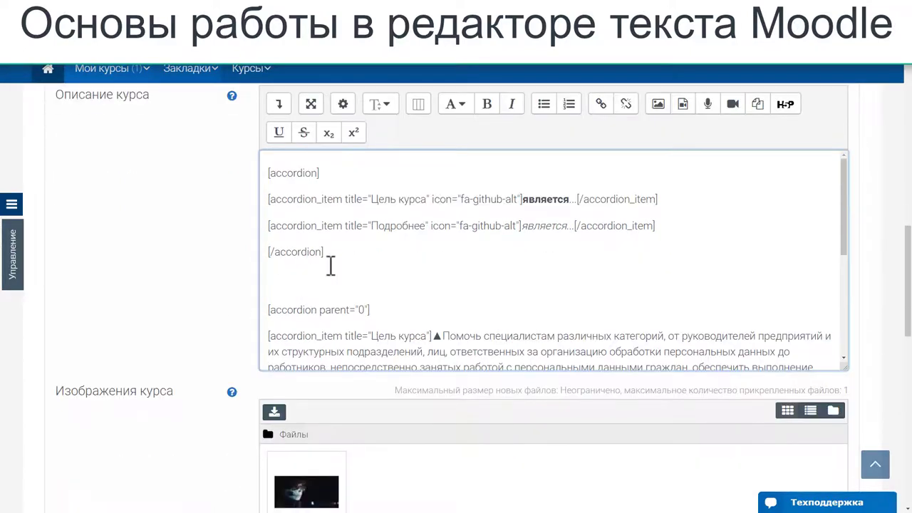
{"action": "scroll", "coordinate": [214, 316], "scroll_direction": "down", "scroll_amount": 10}
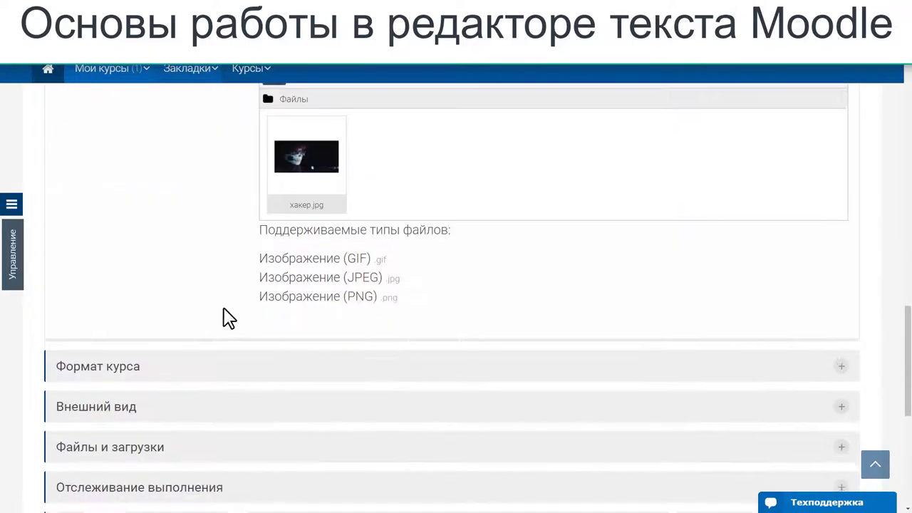
{"action": "scroll", "coordinate": [228, 320], "scroll_direction": "down", "scroll_amount": 3}
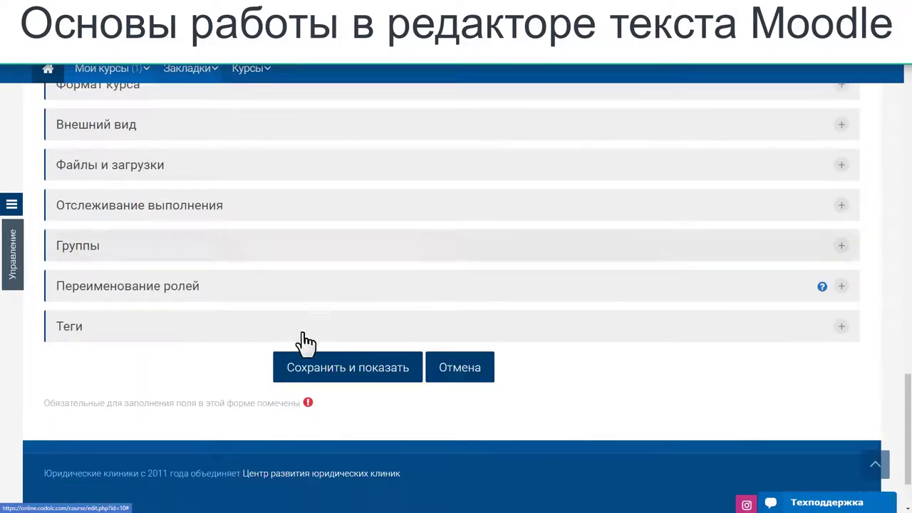
{"action": "left_click", "coordinate": [360, 378]}
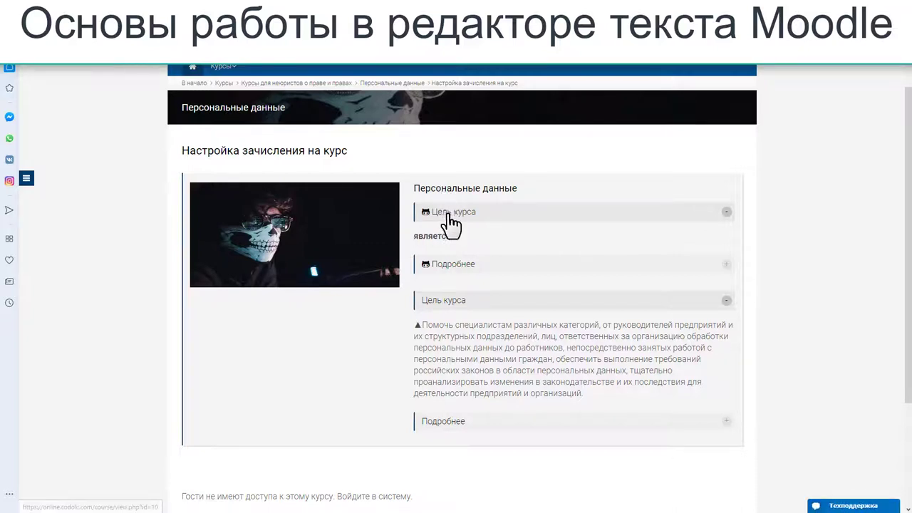
- Check the new accordion on the course enrolment page by expanding its "Цель курса" and "Подробнее" items in turn
{"action": "left_click", "coordinate": [723, 212]}
{"action": "left_click", "coordinate": [723, 212]}
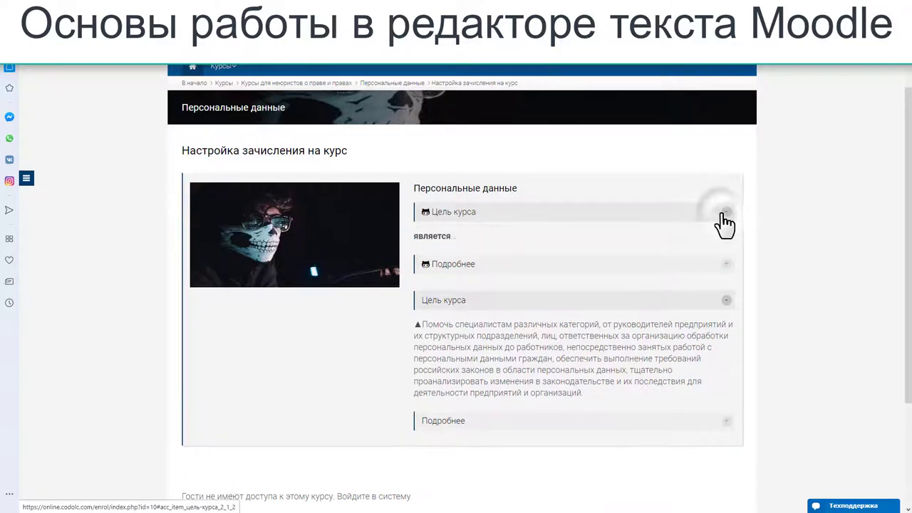
{"action": "left_click", "coordinate": [727, 264]}
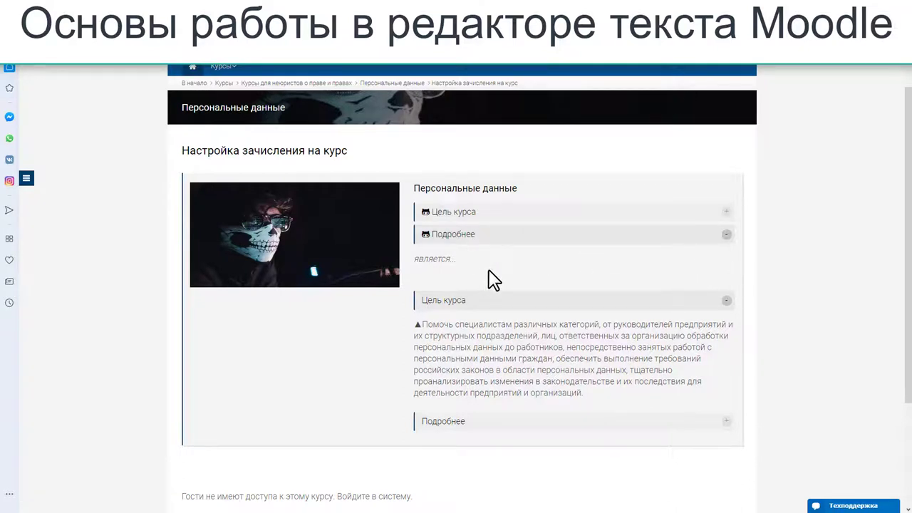
{"action": "left_click", "coordinate": [724, 214]}
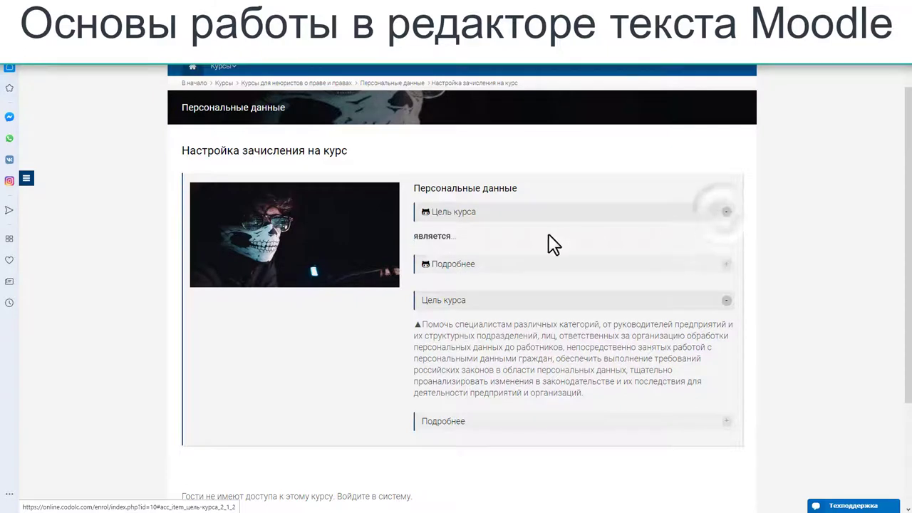
{"action": "left_click", "coordinate": [723, 265]}
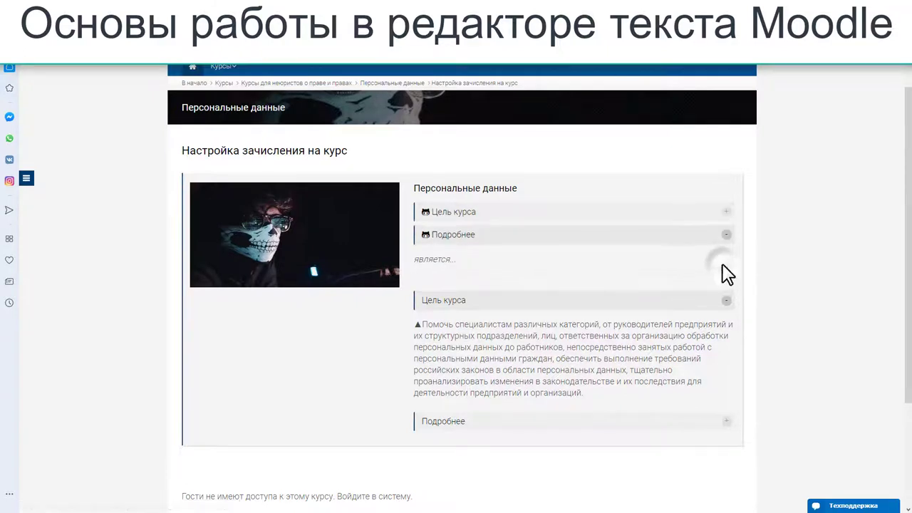
{"action": "left_click", "coordinate": [726, 211]}
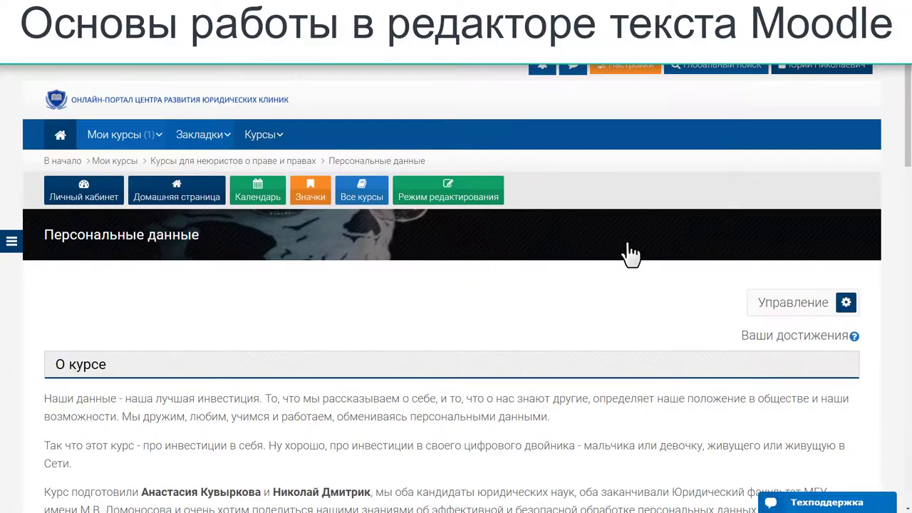
- Reopen the settings of the "Персональные данные" course and go to the course description
{"action": "scroll", "coordinate": [595, 275], "scroll_direction": "down", "scroll_amount": 2}
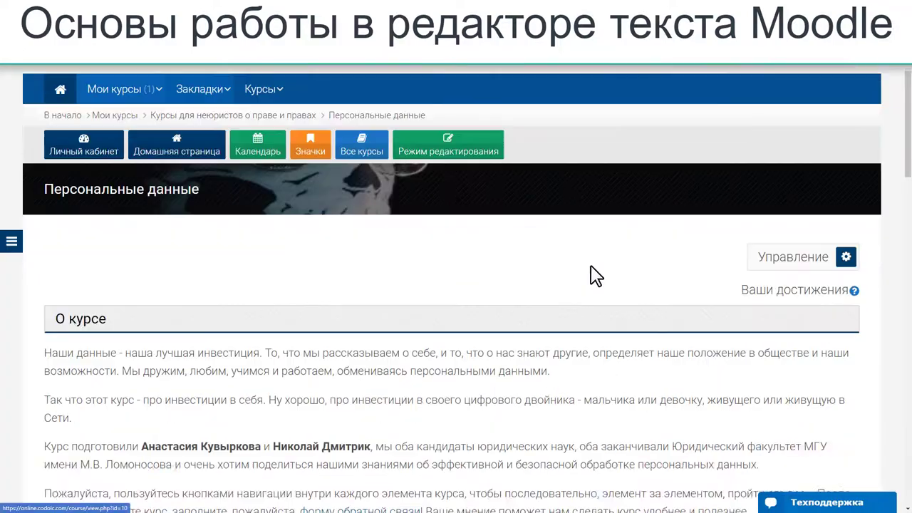
{"action": "scroll", "coordinate": [595, 276], "scroll_direction": "down", "scroll_amount": 4}
{"action": "scroll", "coordinate": [591, 275], "scroll_direction": "up", "scroll_amount": 5}
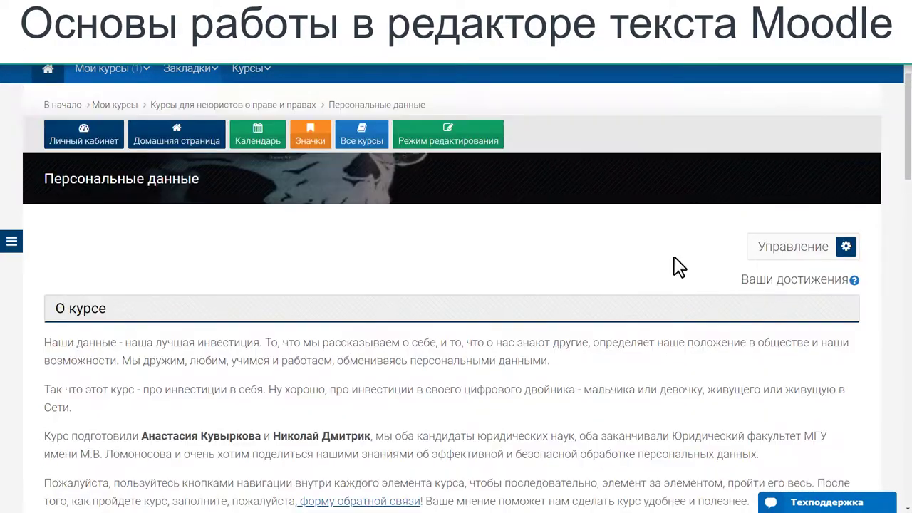
{"action": "left_click", "coordinate": [784, 251]}
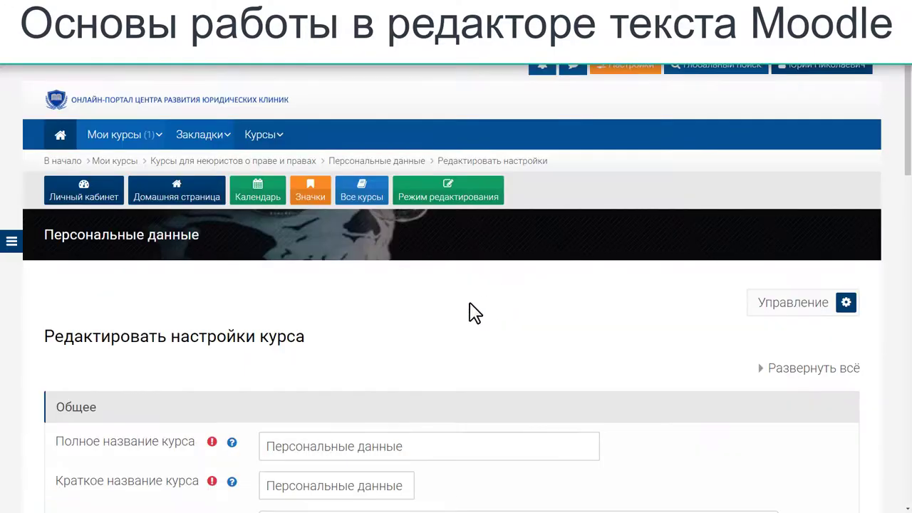
{"action": "scroll", "coordinate": [475, 311], "scroll_direction": "down", "scroll_amount": 2}
{"action": "scroll", "coordinate": [474, 303], "scroll_direction": "down", "scroll_amount": 5}
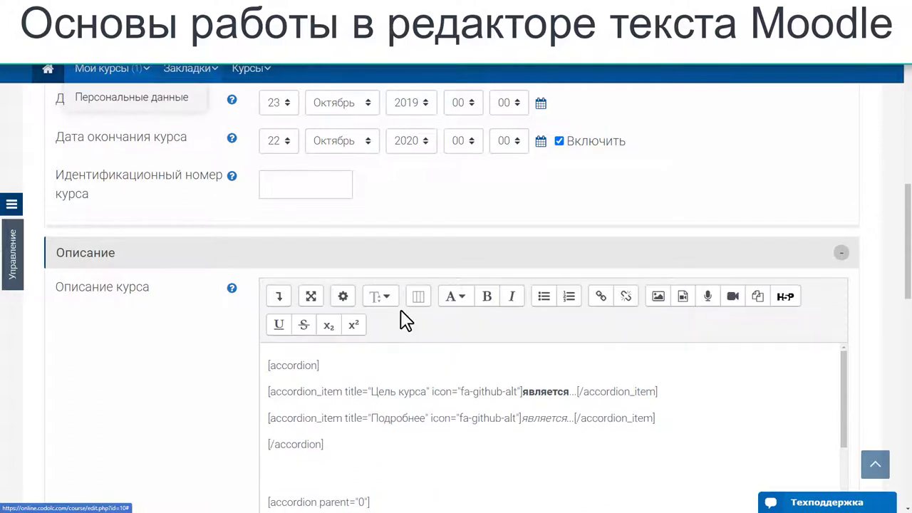
{"action": "scroll", "coordinate": [401, 321], "scroll_direction": "down", "scroll_amount": 1}
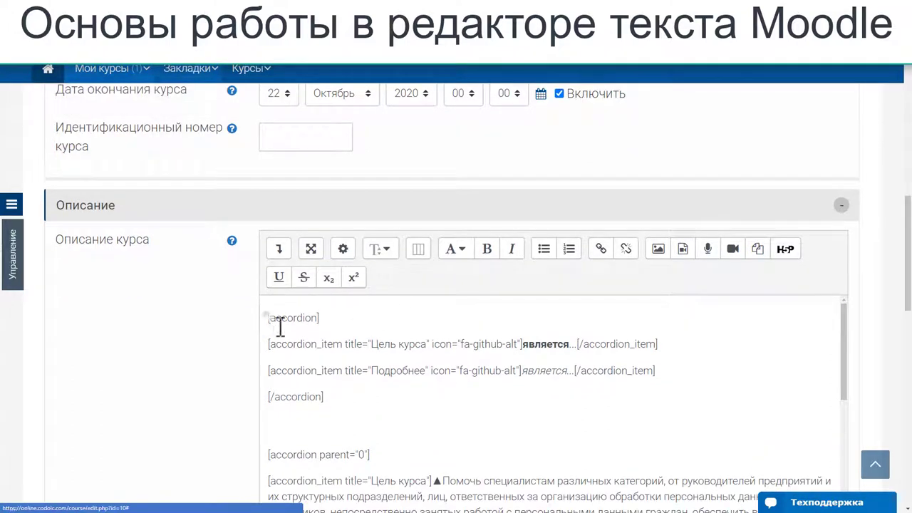
- Delete the newly inserted accordion shortcode with the fa-github-alt icons from the course description, keeping the original accordion
{"action": "left_click_drag", "start_coordinate": [280, 326], "coordinate": [332, 398]}
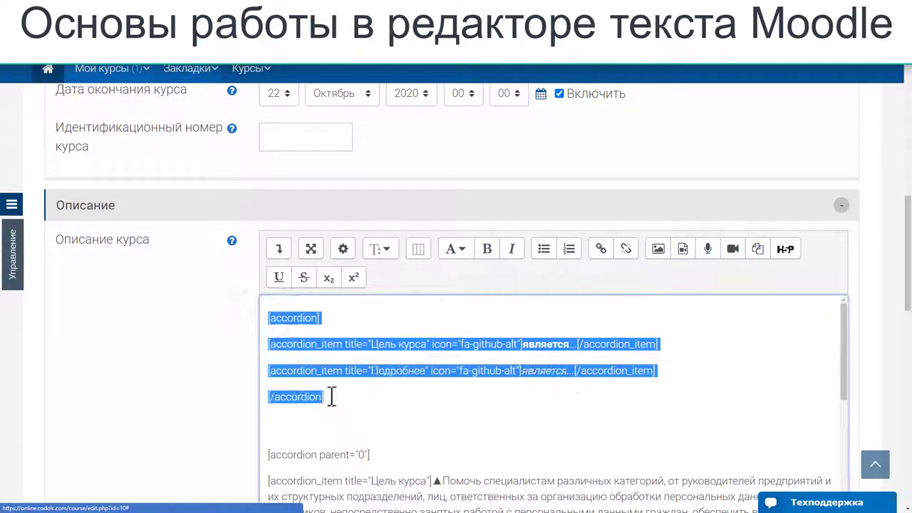
{"action": "left_click", "coordinate": [311, 318]}
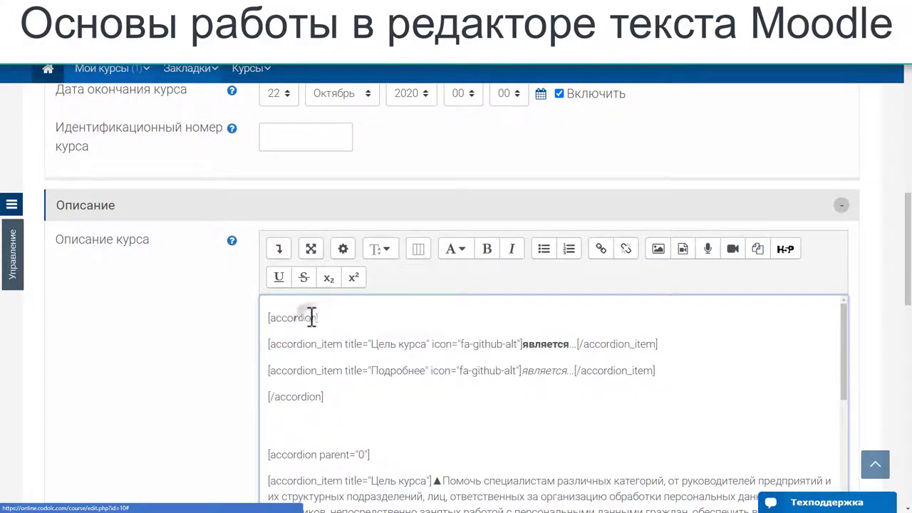
{"action": "left_click", "coordinate": [542, 345]}
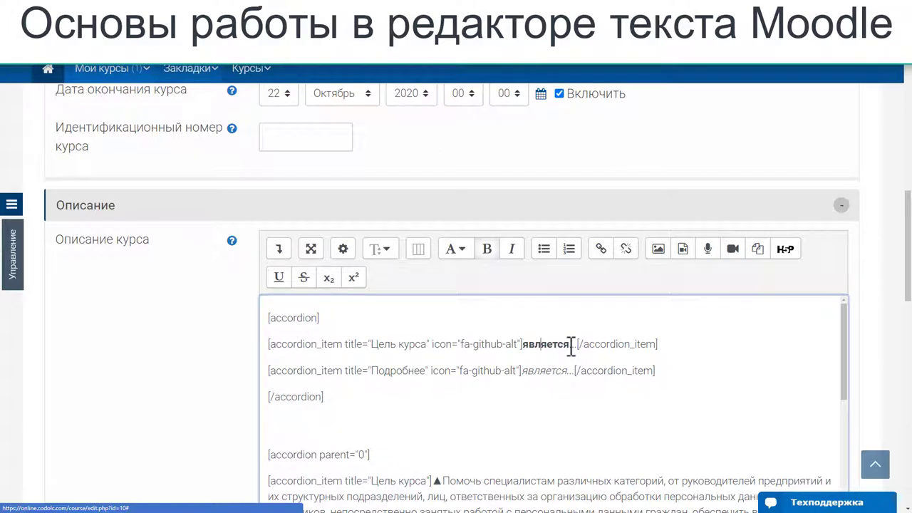
{"action": "left_click", "coordinate": [570, 345]}
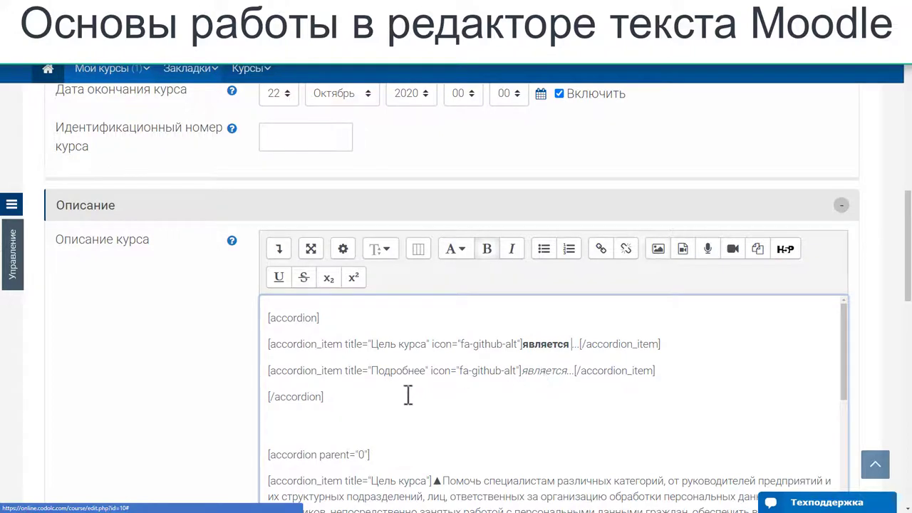
{"action": "left_click_drag", "start_coordinate": [358, 401], "coordinate": [273, 297]}
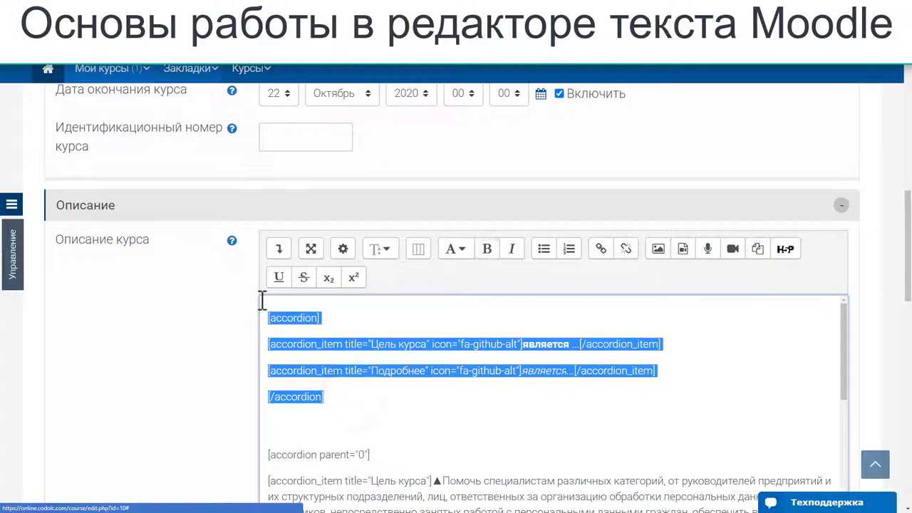
{"action": "key", "text": "BackSpace"}
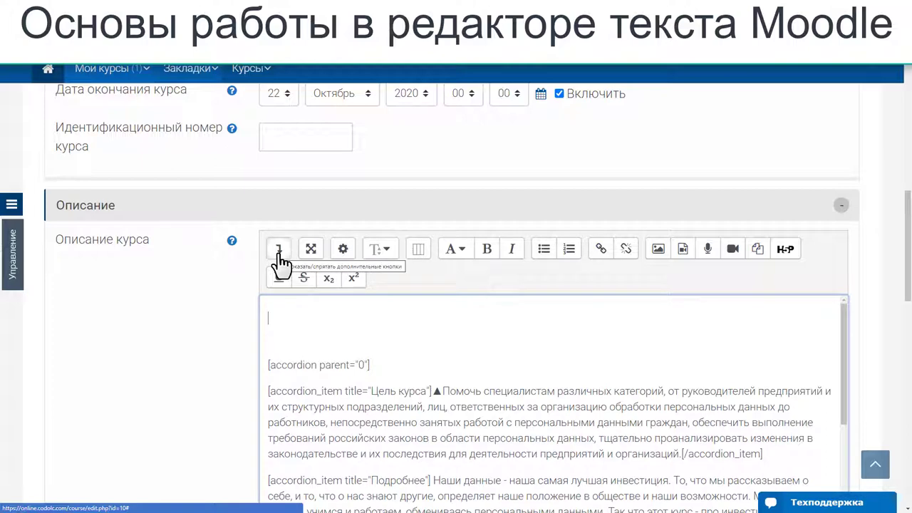
- Open the user's editor preferences and examine the available text editor options
{"action": "scroll", "coordinate": [612, 147], "scroll_direction": "up", "scroll_amount": 2}
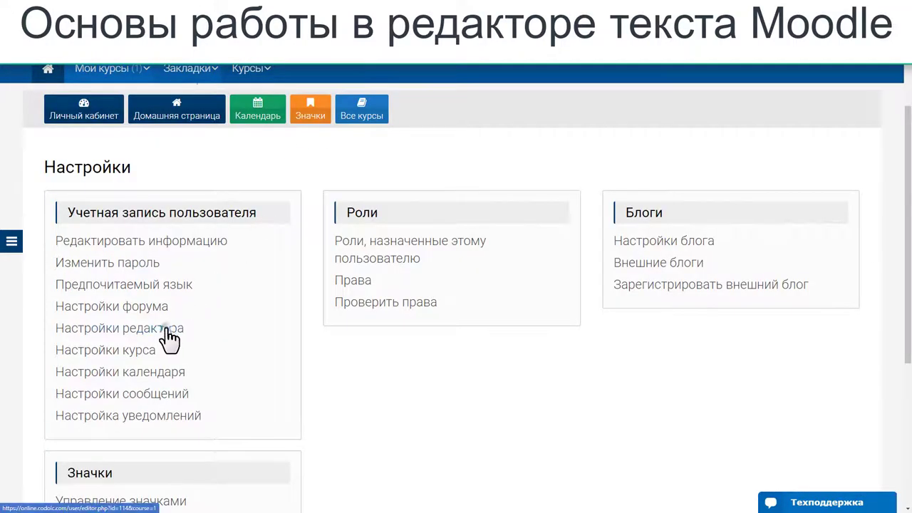
{"action": "left_click", "coordinate": [169, 330]}
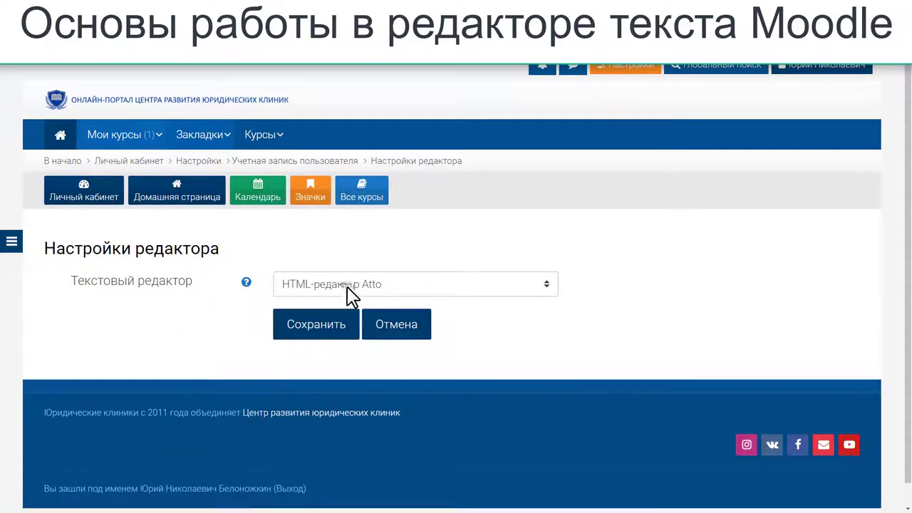
{"action": "left_click", "coordinate": [346, 288]}
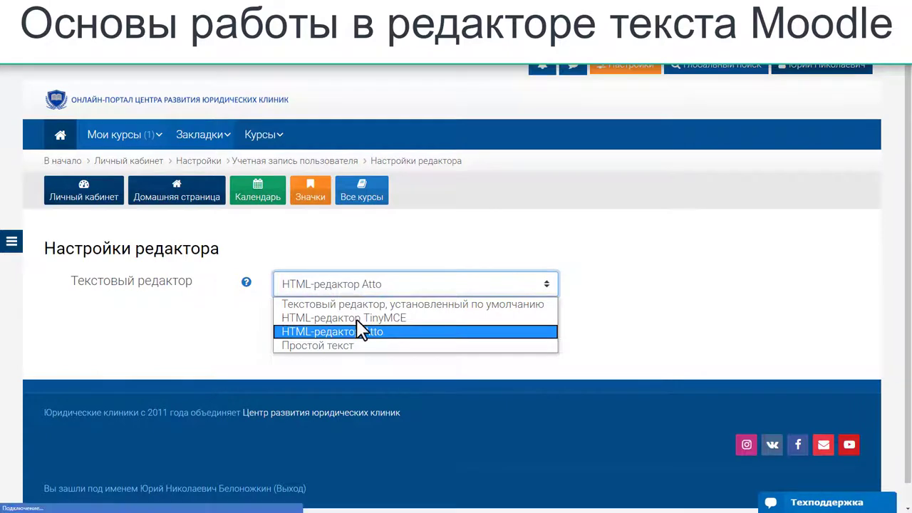
{"action": "left_click", "coordinate": [358, 286]}
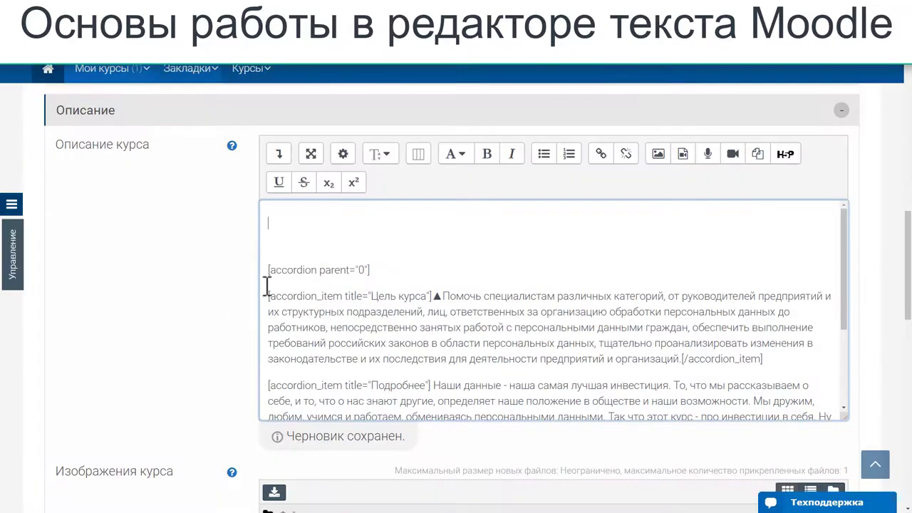
- Place the cursor in the empty first line of the course description, then switch to Word and open "Договор на оказание услуг — копия.doc"
{"action": "left_click", "coordinate": [278, 229]}
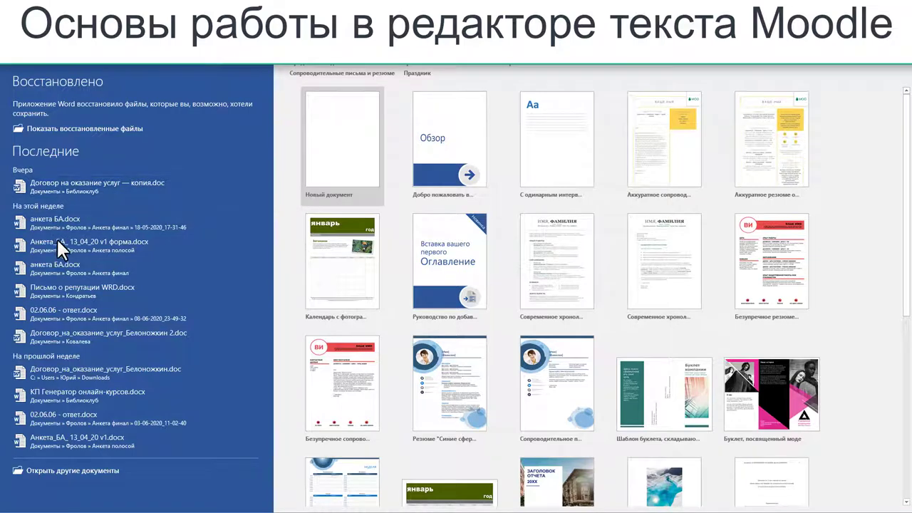
{"action": "left_click", "coordinate": [48, 183]}
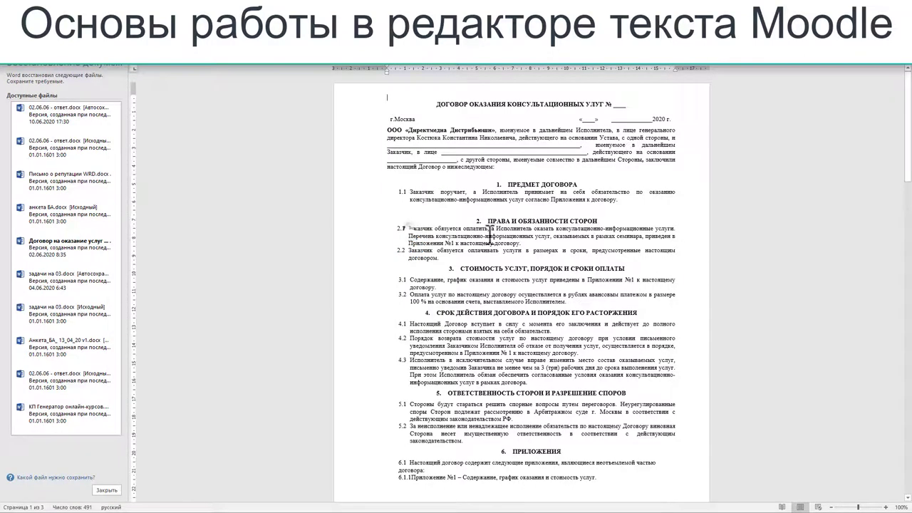
- Copy the full text of clause 2.1 from the Word contract into Notepad, then from Notepad into the empty first line of Moodle's course description
{"action": "left_click_drag", "start_coordinate": [409, 228], "coordinate": [547, 245]}
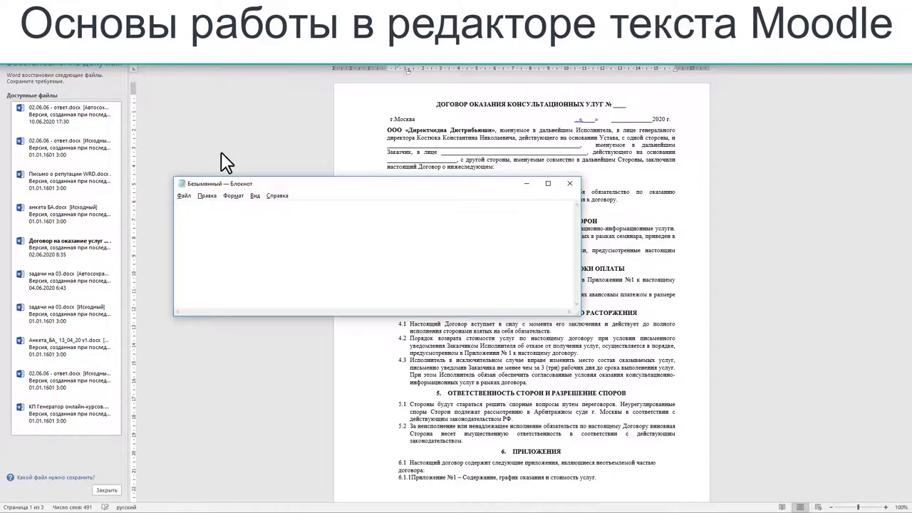
{"action": "key", "text": "ctrl+v"}
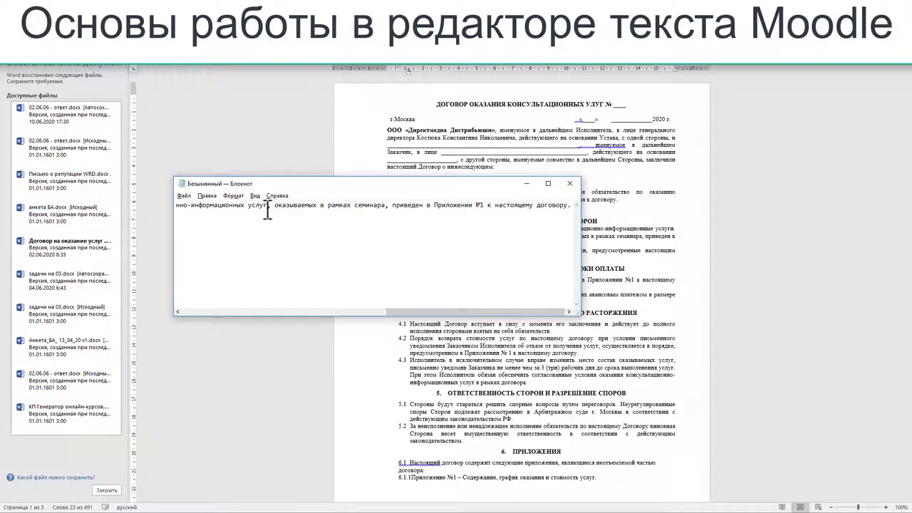
{"action": "key", "text": "ctrl+a"}
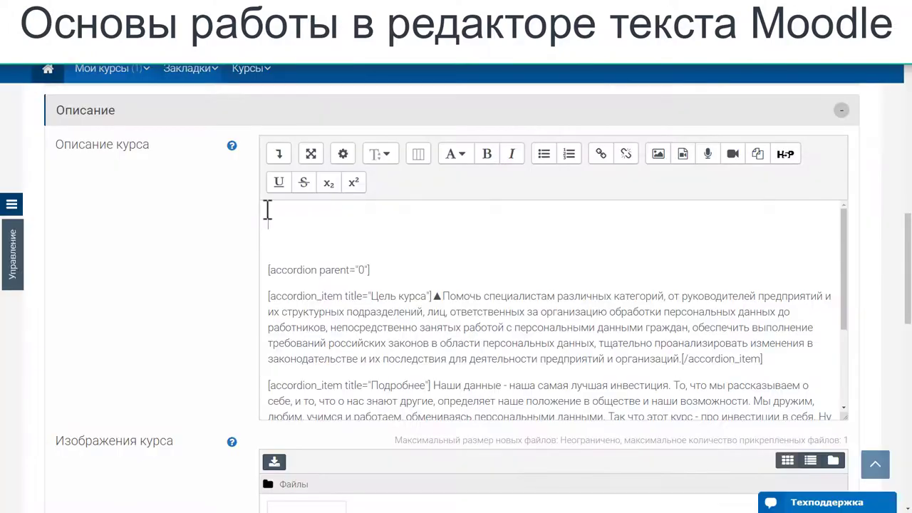
{"action": "type", "text": "2.1  Заказчик обязуется оплатить, а Исполнитель оказать консультационно-информационные услуги. Перечень консультационно-информационных услуг, оказываемых в рамках семинара, приведен в Приложении №1 к настоящему договору."}
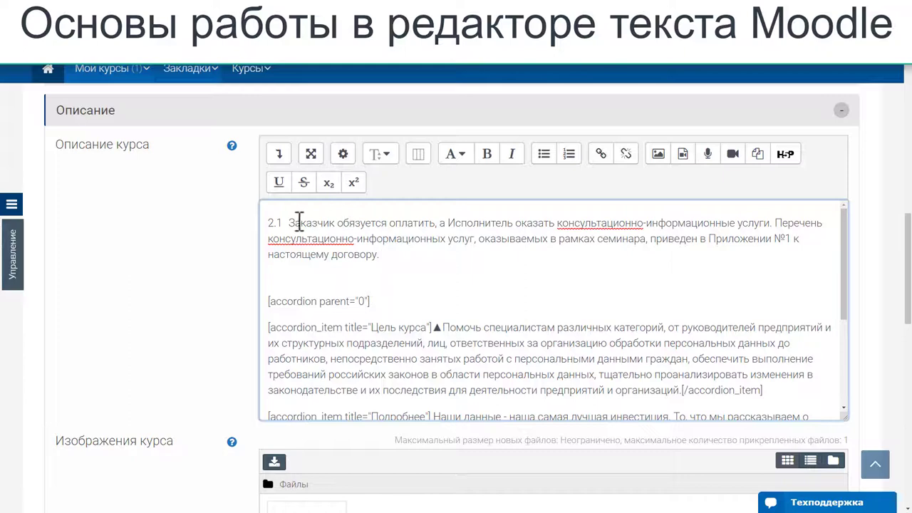
- Break the pasted clause 2.1 onto a new line before "оказываемых в рамках семинара", keeping the comma after "услуг"
{"action": "left_click_drag", "start_coordinate": [270, 221], "coordinate": [369, 251]}
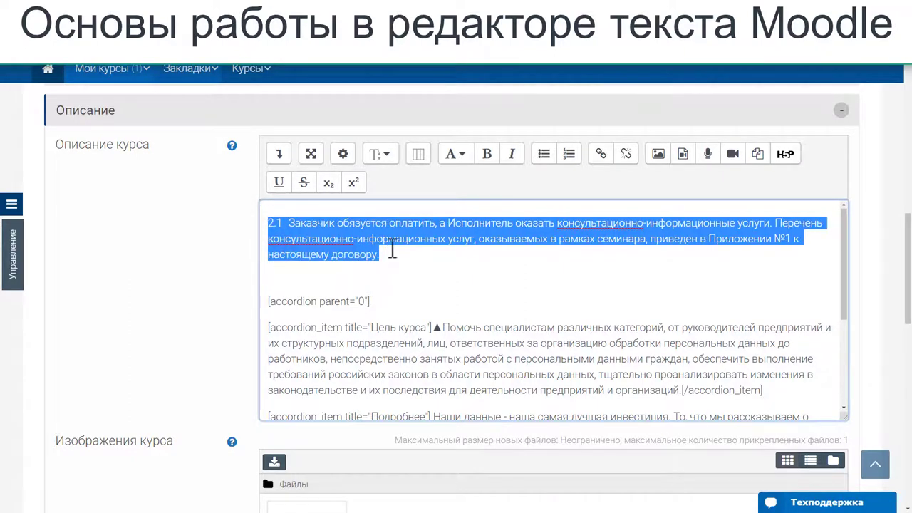
{"action": "left_click", "coordinate": [392, 250]}
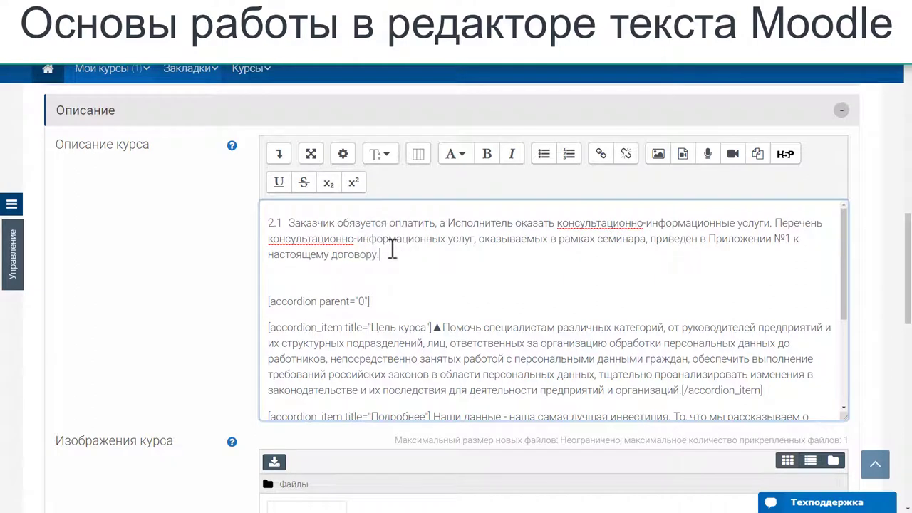
{"action": "left_click_drag", "start_coordinate": [478, 240], "coordinate": [510, 239]}
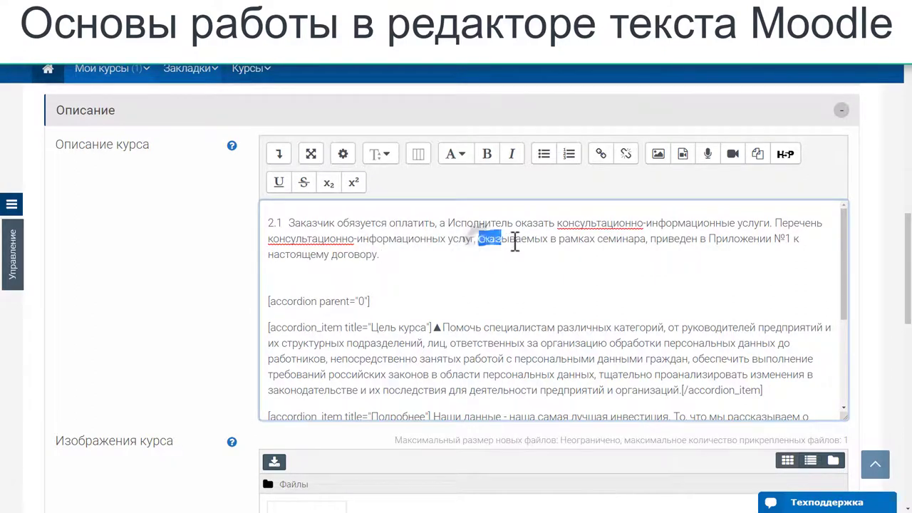
{"action": "left_click", "coordinate": [474, 239]}
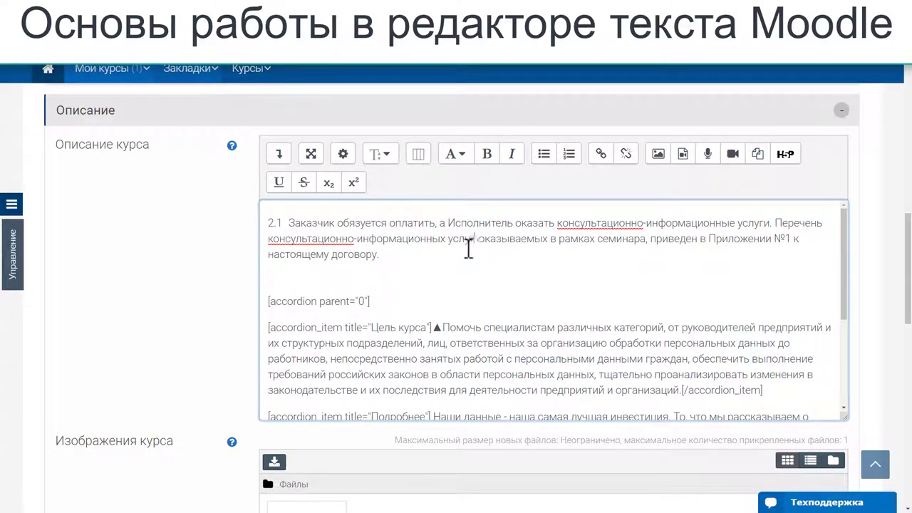
{"action": "type", "text": ","}
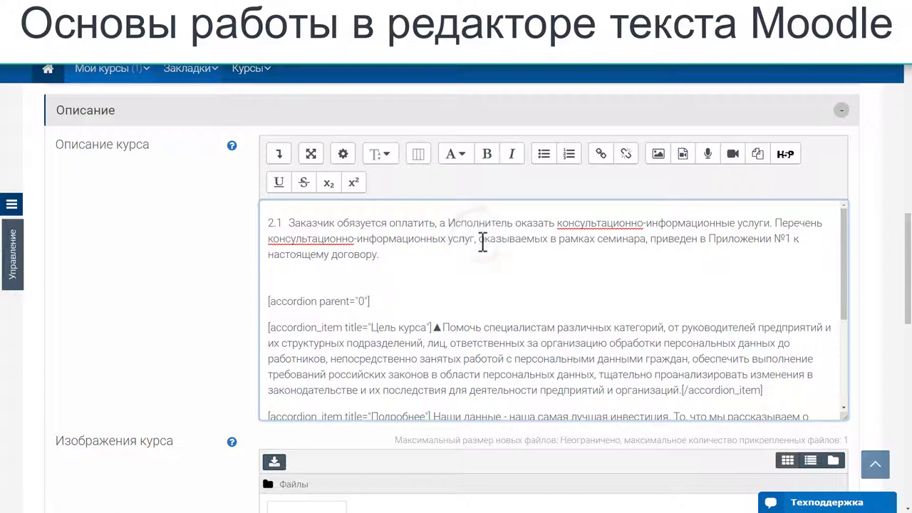
{"action": "key", "text": "Return"}
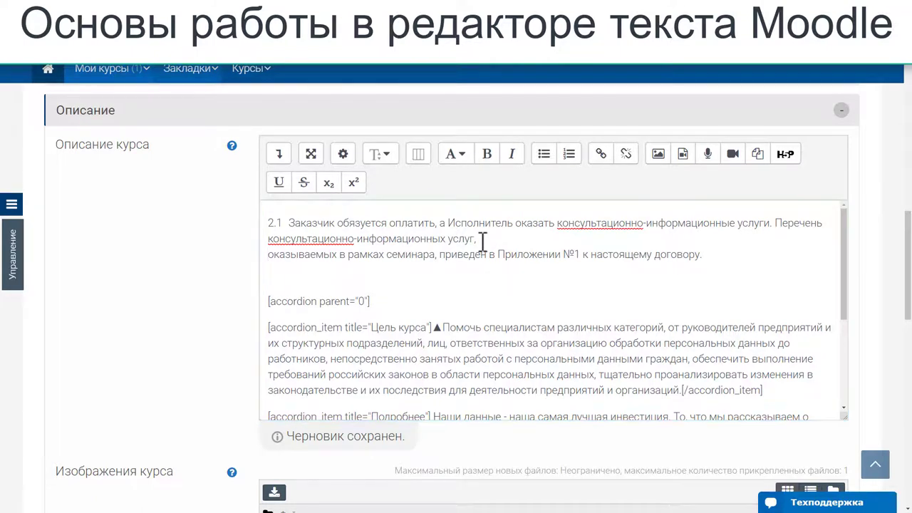
{"action": "key", "text": "alt+Tab"}
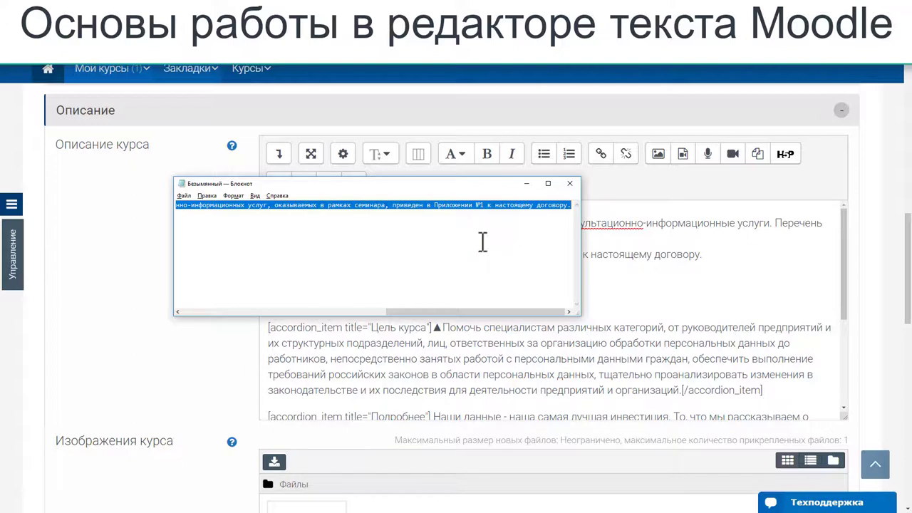
{"action": "key", "text": "alt+Tab"}
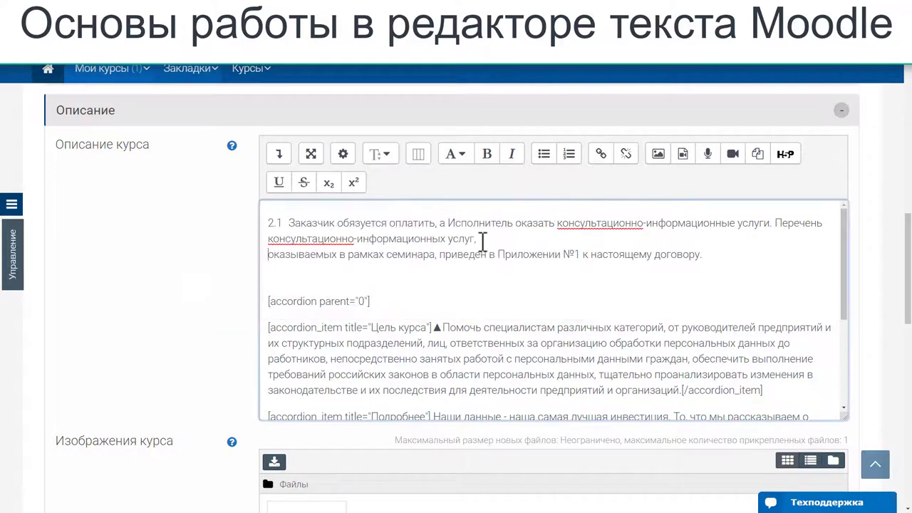